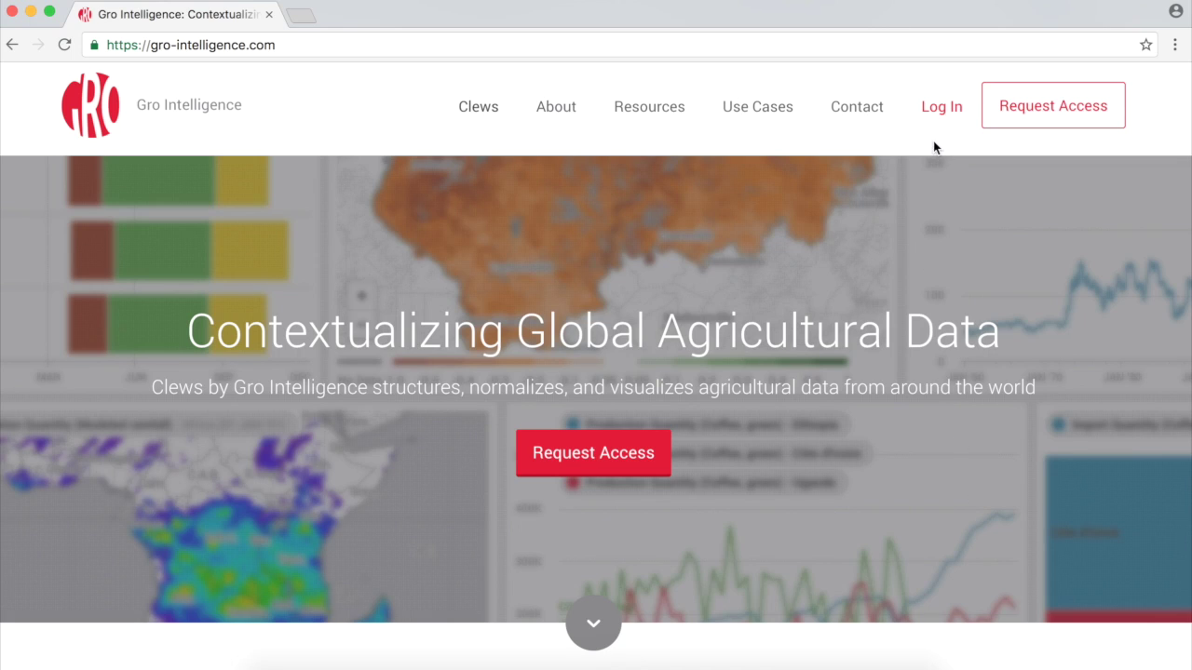
Sign in to Clews with the demo account's e-mail and password.
{"action": "left_click", "coordinate": [934, 108]}
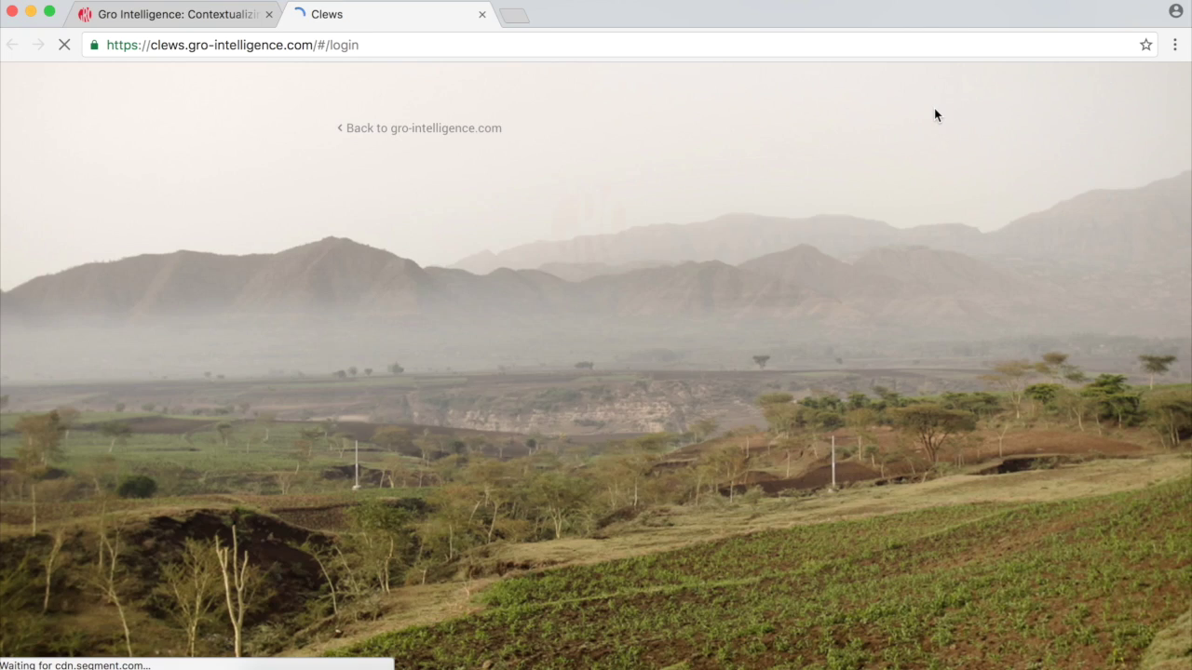
{"action": "left_click", "coordinate": [713, 359]}
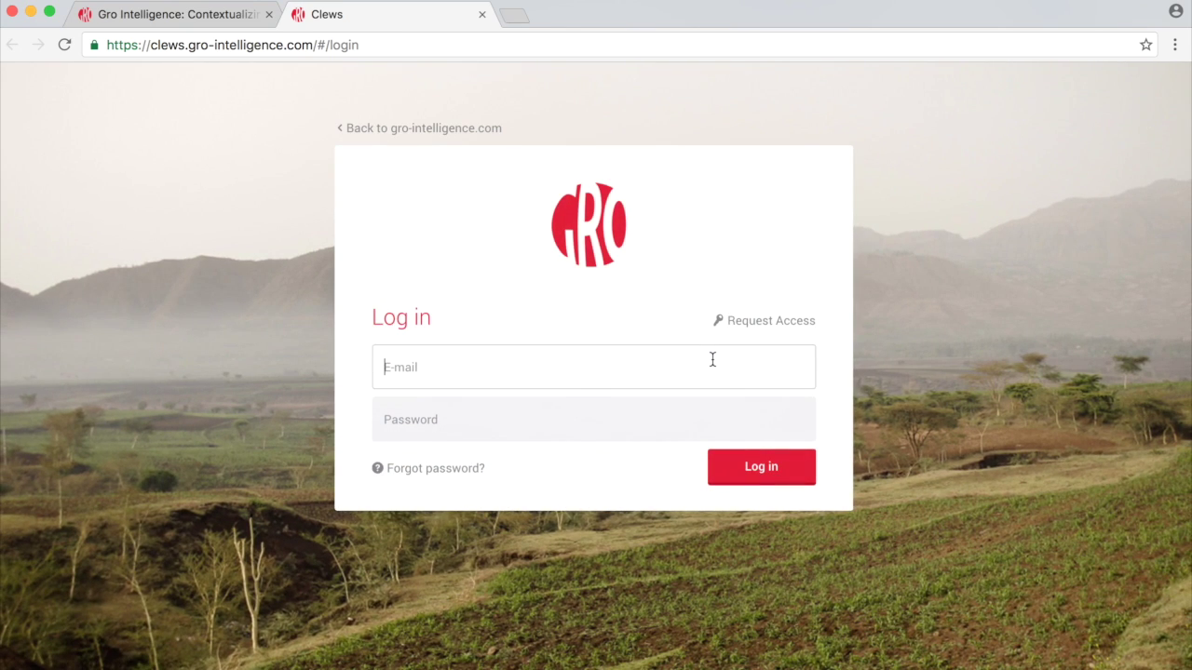
{"action": "key", "text": "Tab"}
{"action": "type", "text": "demo12345"}
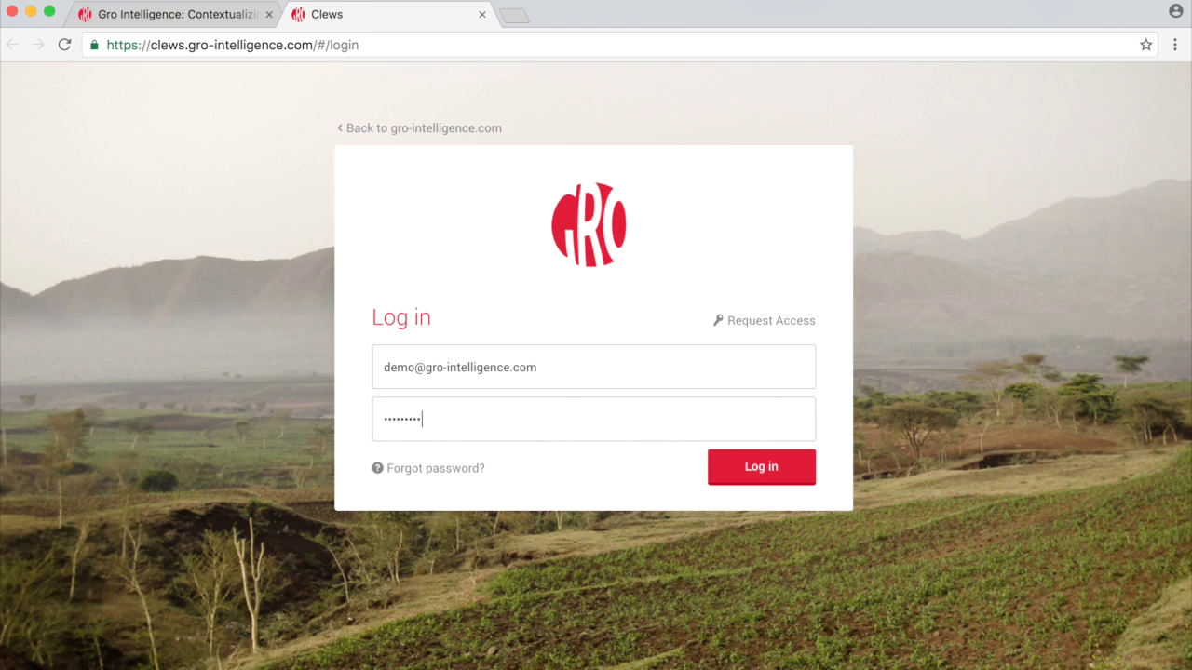
{"action": "key", "text": "Return"}
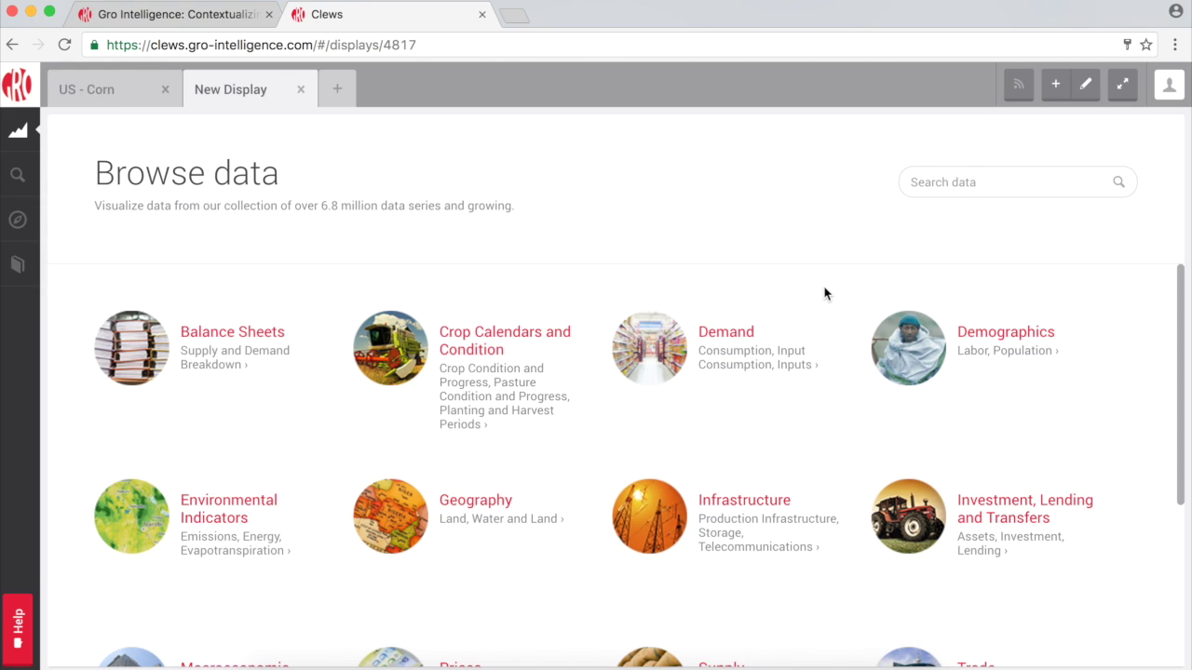
Scroll the Browse data page to reveal Prices, Supply, Trade and Weather and Climate.
{"action": "scroll", "coordinate": [824, 294], "scroll_direction": "down", "scroll_amount": 5}
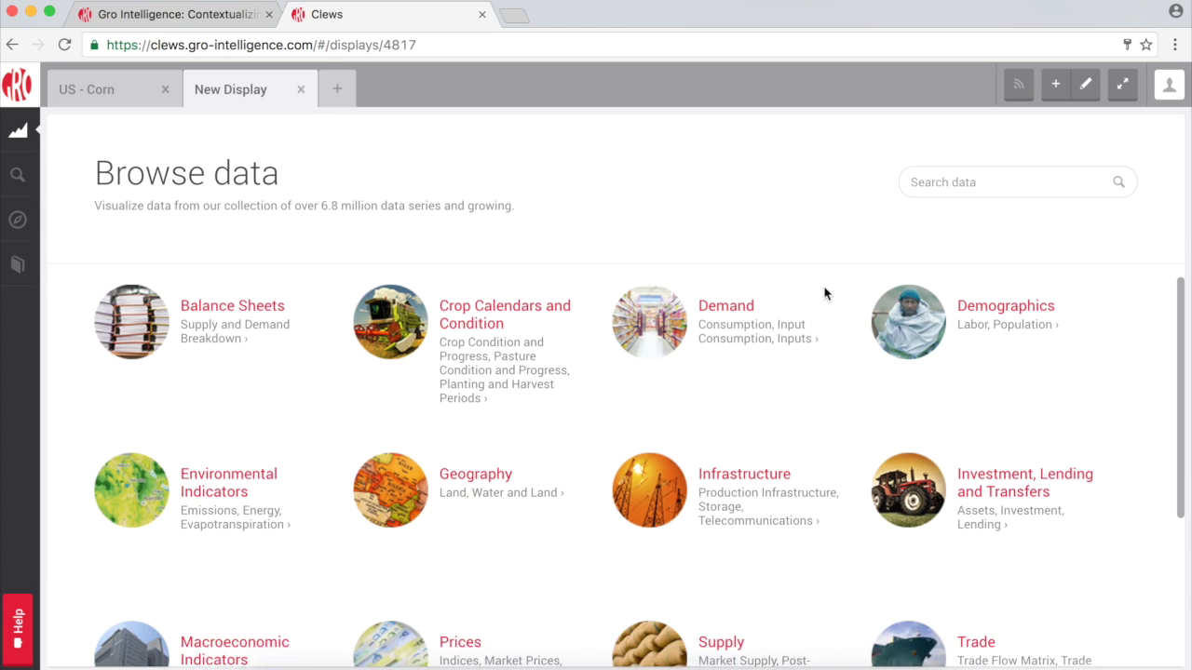
{"action": "scroll", "coordinate": [824, 294], "scroll_direction": "down", "scroll_amount": 2}
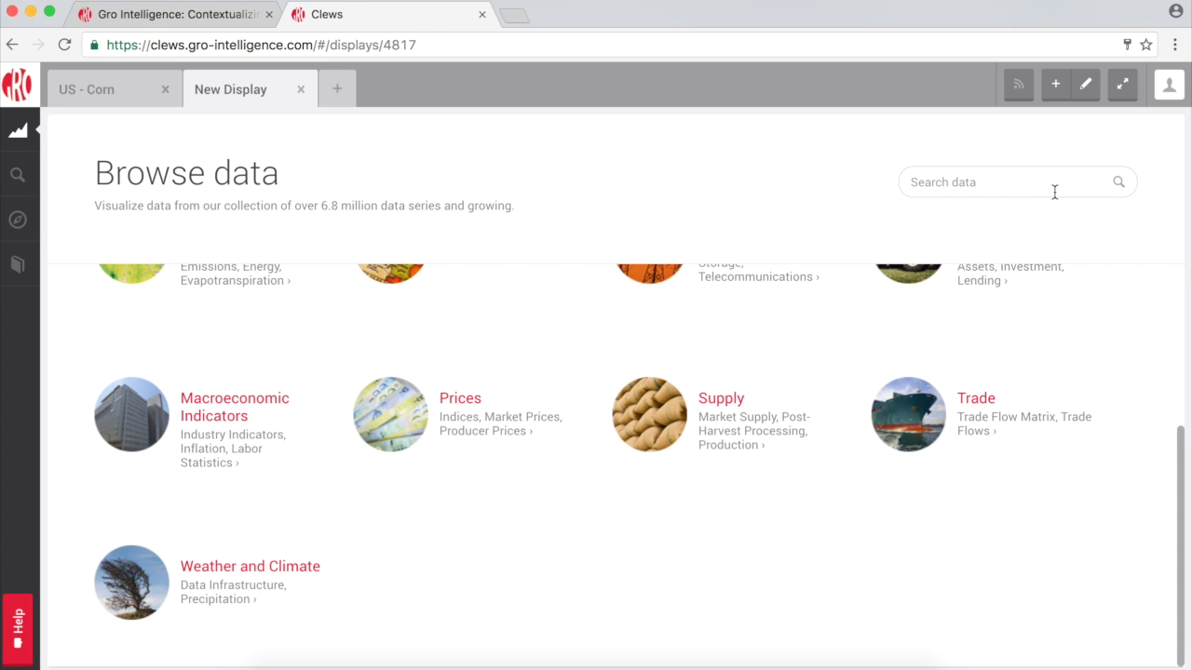
Add a component using the Export Quantity metric from Trade > Trade Flow Matrix.
{"action": "left_click", "coordinate": [1054, 86]}
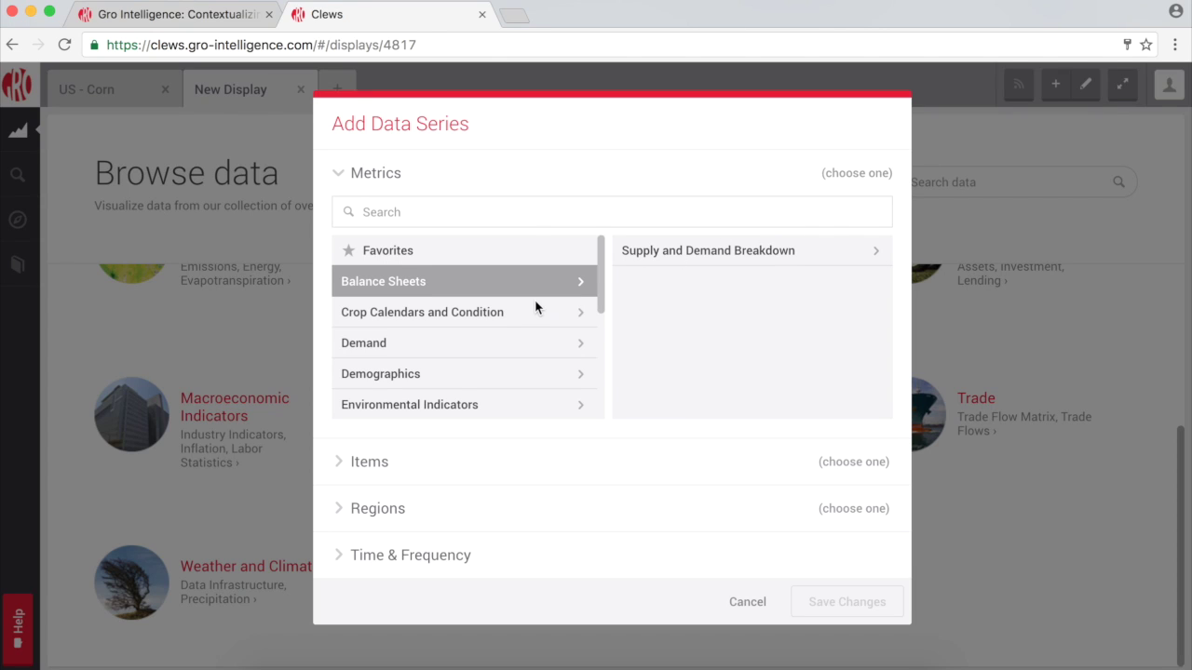
{"action": "scroll", "coordinate": [535, 307], "scroll_direction": "down", "scroll_amount": 5}
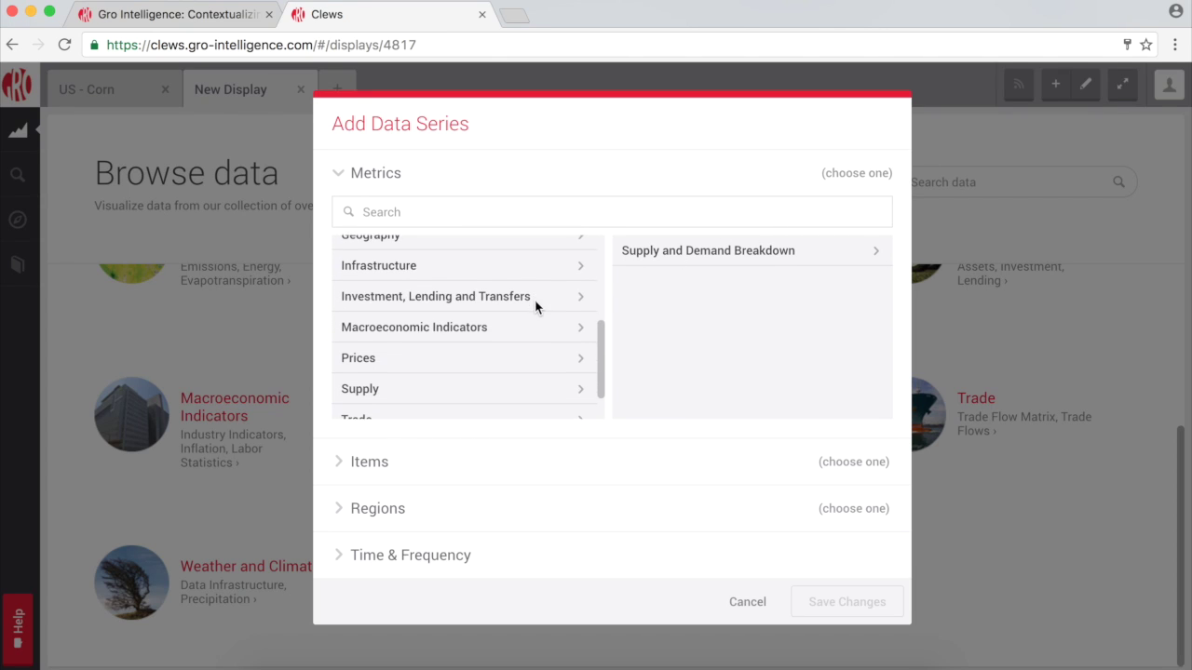
{"action": "scroll", "coordinate": [535, 307], "scroll_direction": "down", "scroll_amount": 2}
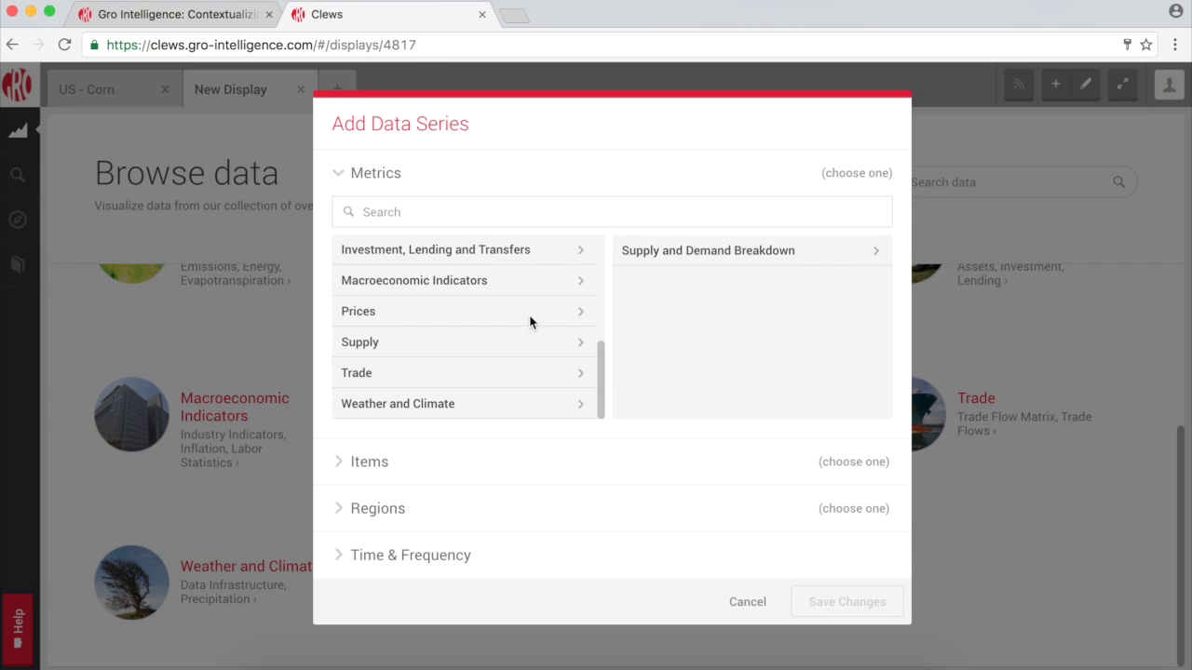
{"action": "left_click", "coordinate": [512, 373]}
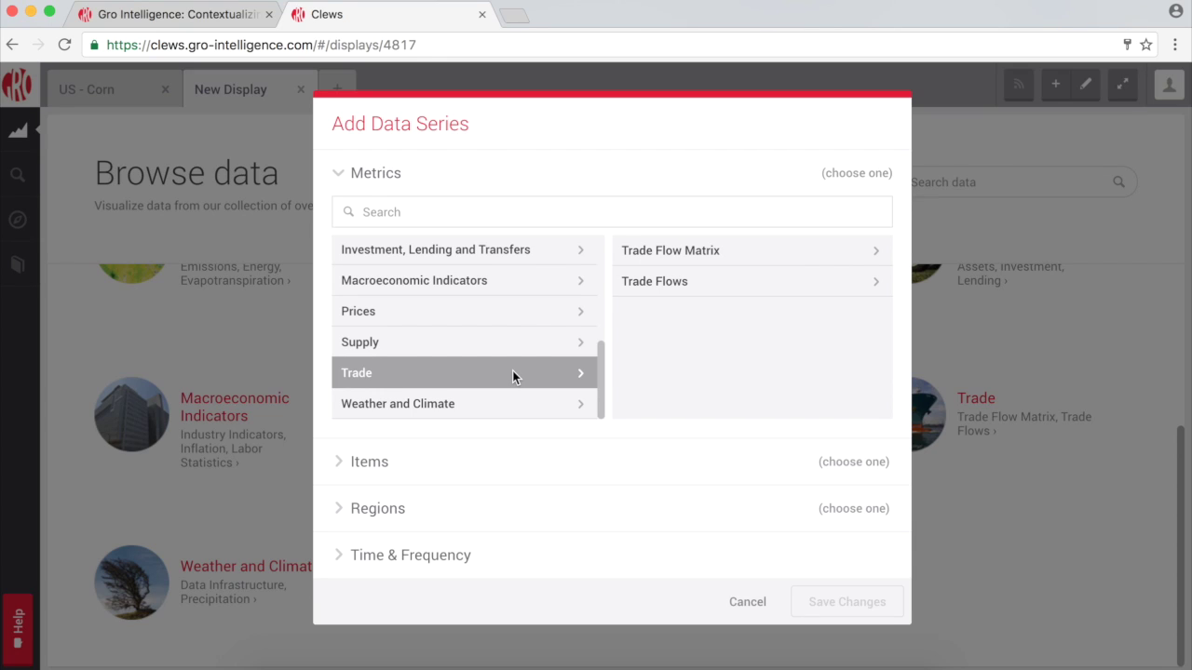
{"action": "left_click", "coordinate": [878, 251]}
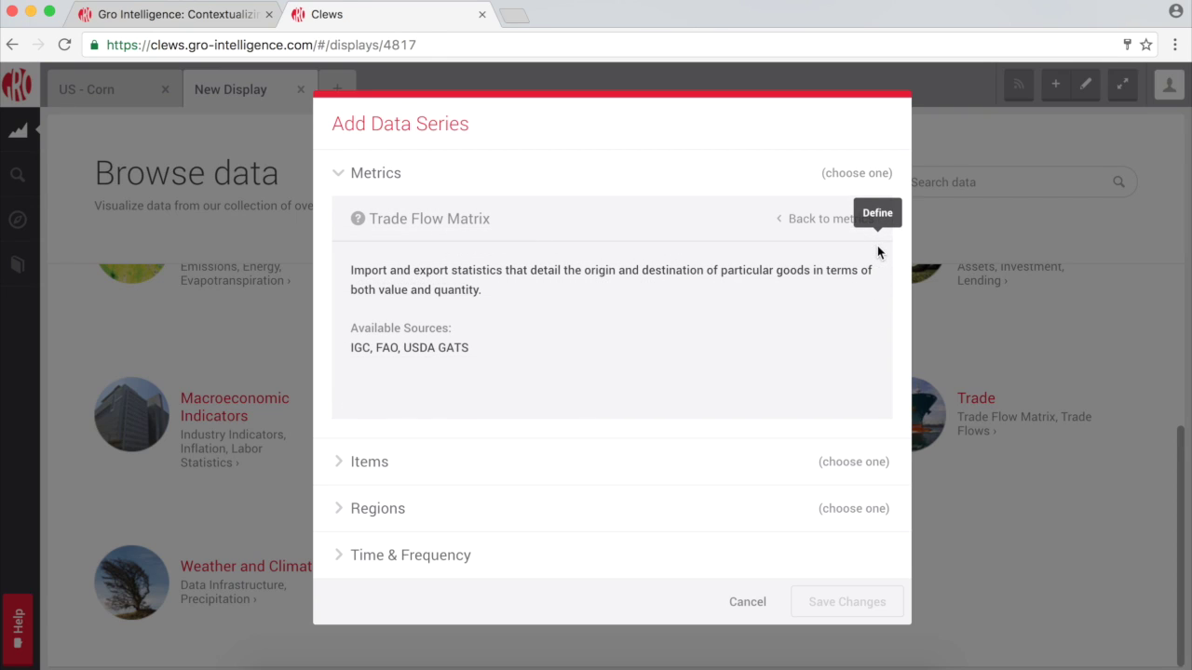
{"action": "left_click", "coordinate": [862, 223]}
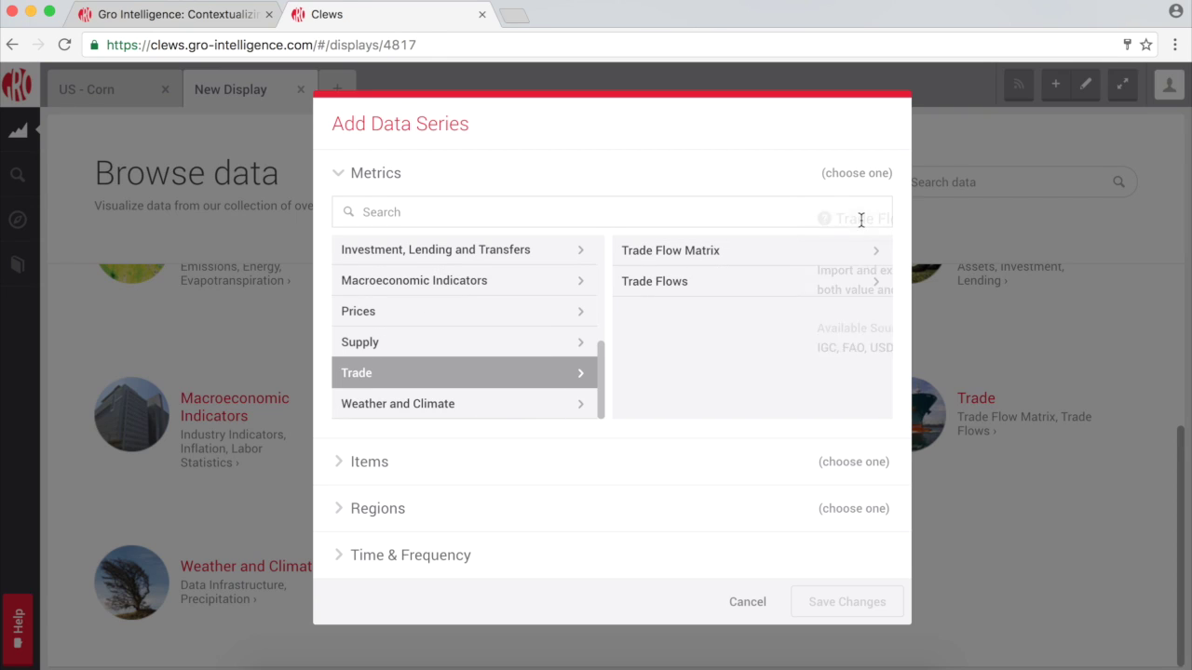
{"action": "left_click", "coordinate": [823, 248]}
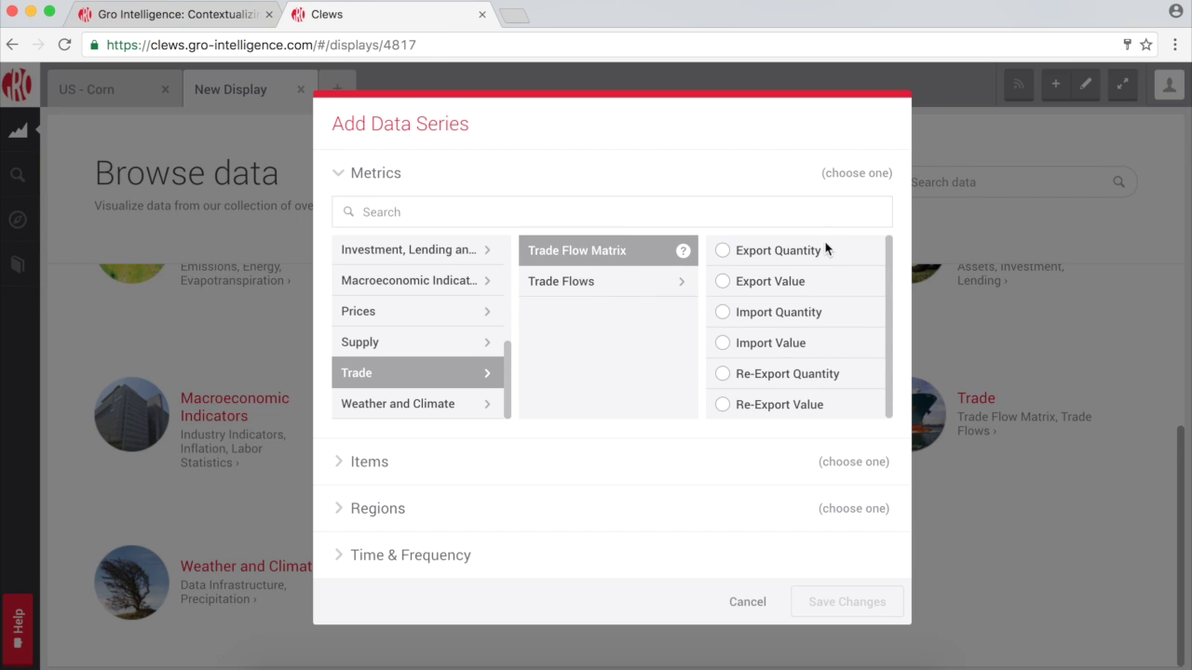
{"action": "left_click", "coordinate": [723, 250]}
Pick Corn as the item and United States as the exporter.
{"action": "left_click", "coordinate": [668, 260]}
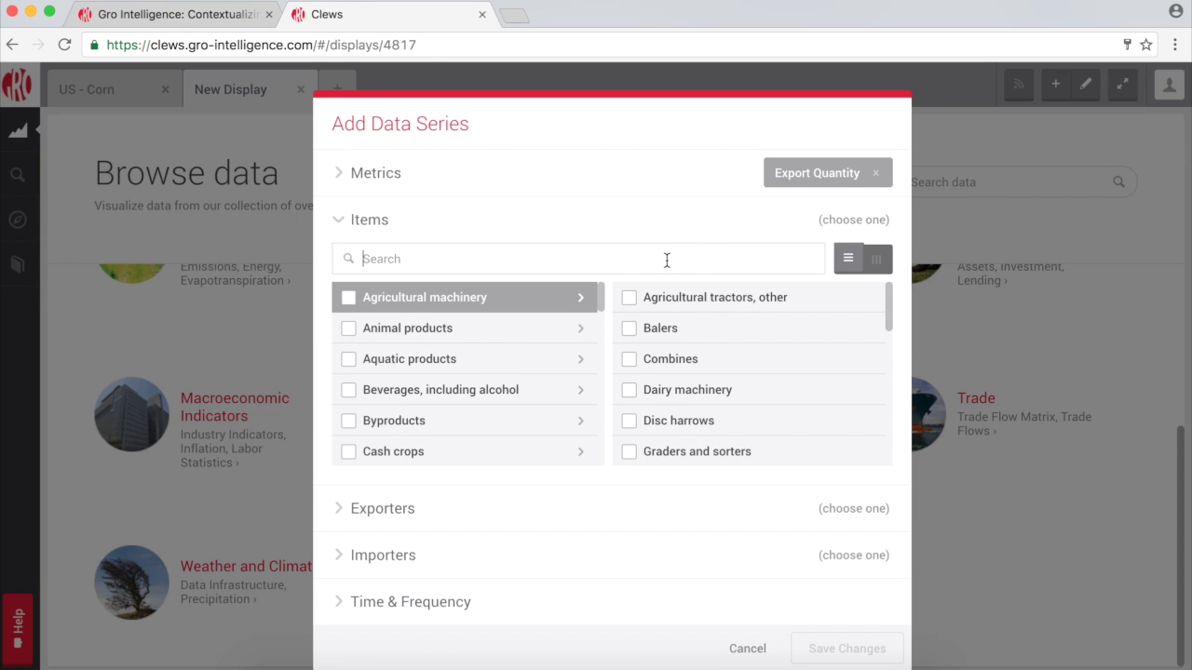
{"action": "type", "text": "corn"}
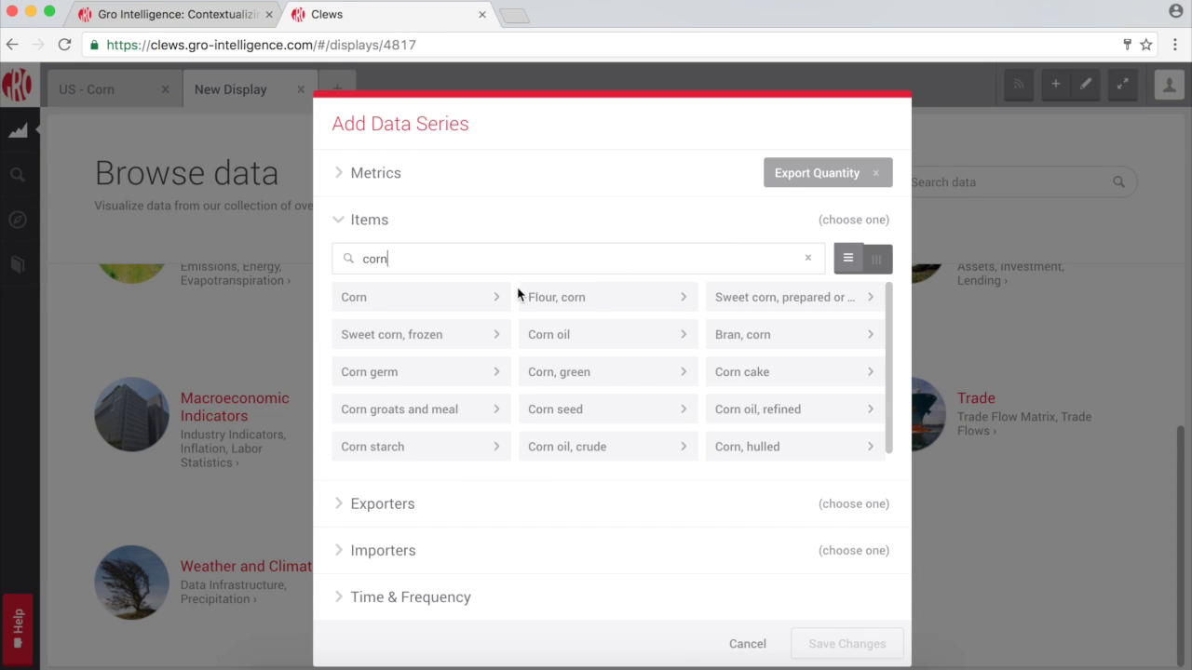
{"action": "left_click", "coordinate": [474, 299]}
{"action": "left_click", "coordinate": [499, 508]}
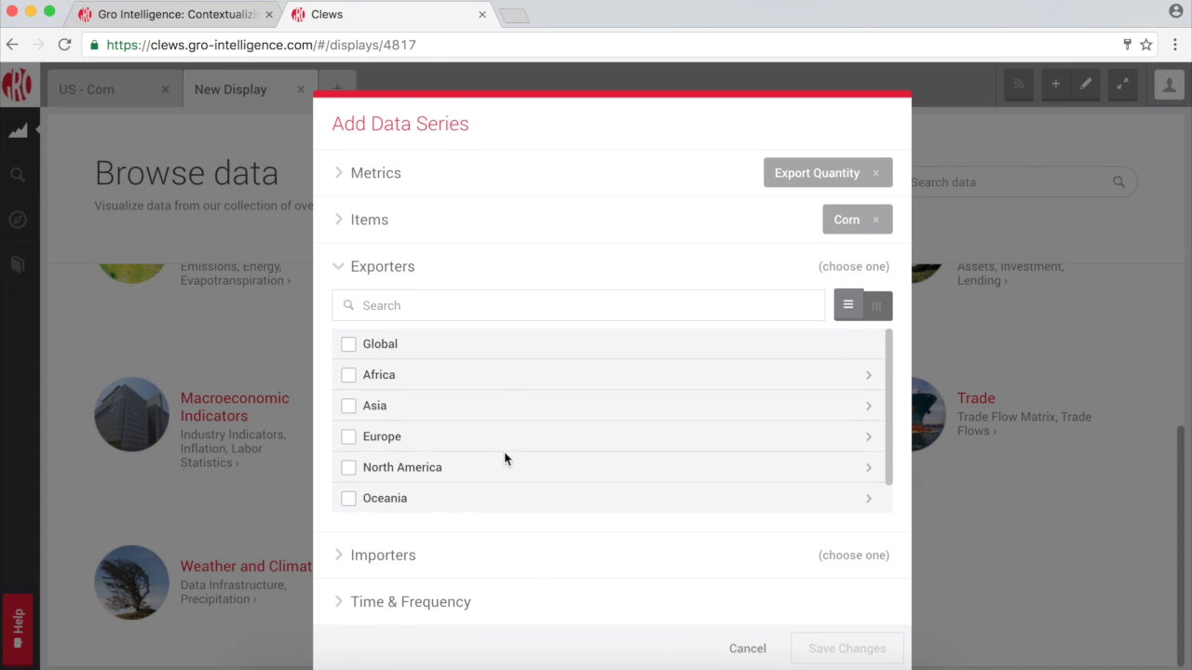
{"action": "left_click", "coordinate": [509, 311]}
{"action": "type", "text": "united states"}
{"action": "left_click", "coordinate": [453, 333]}
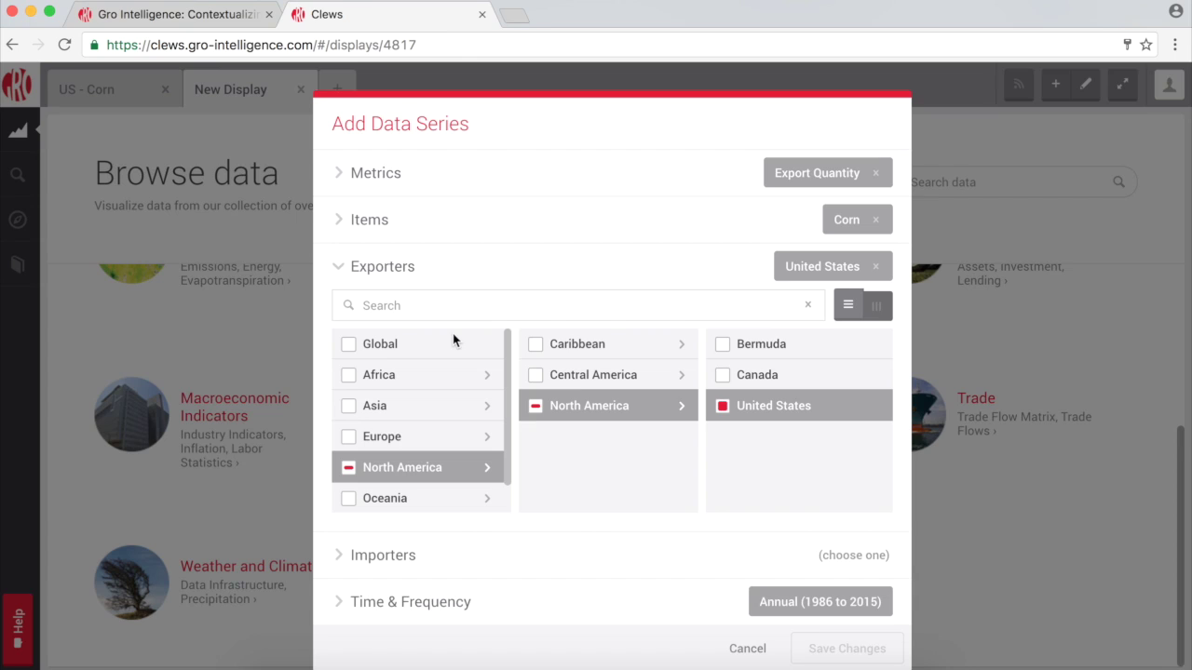
Set importers to Global, keep Annual frequency, and save the data series.
{"action": "left_click", "coordinate": [469, 558]}
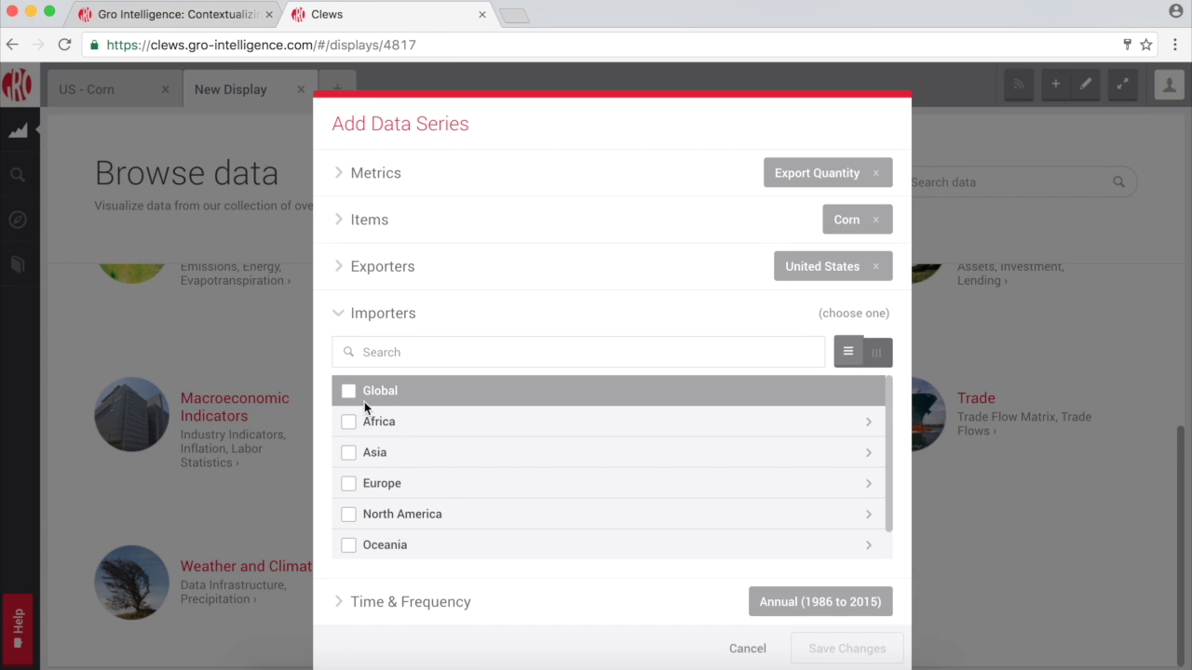
{"action": "left_click", "coordinate": [354, 391]}
{"action": "left_click", "coordinate": [498, 601]}
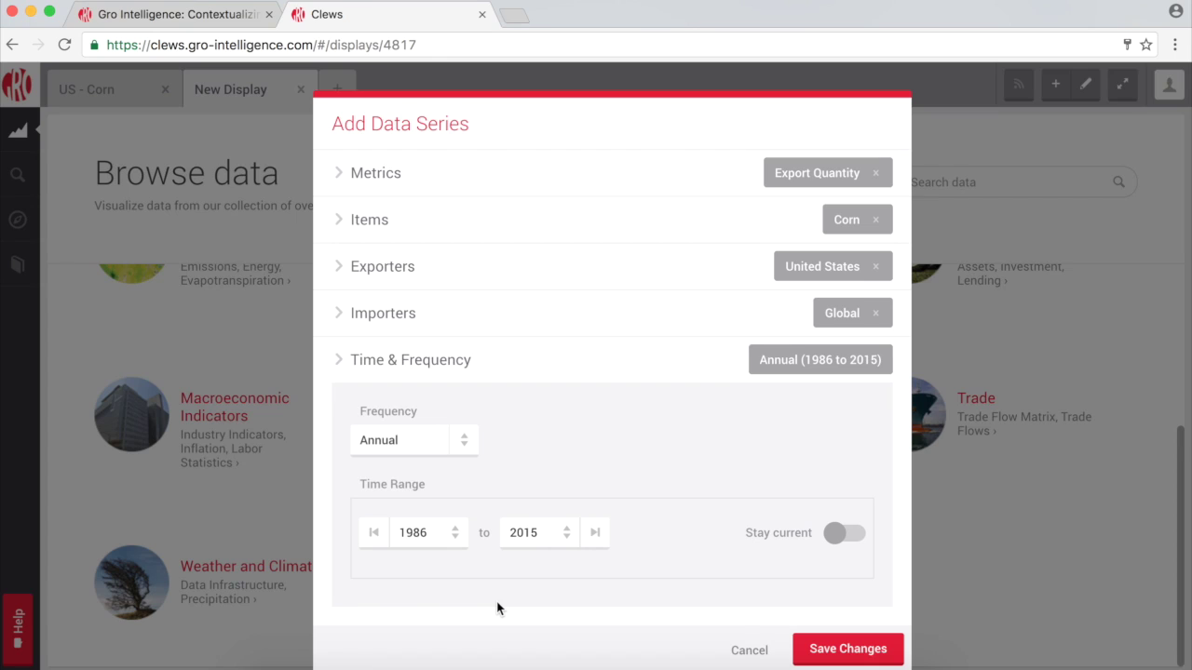
{"action": "left_click", "coordinate": [462, 444]}
{"action": "left_click", "coordinate": [463, 446]}
{"action": "left_click", "coordinate": [823, 640]}
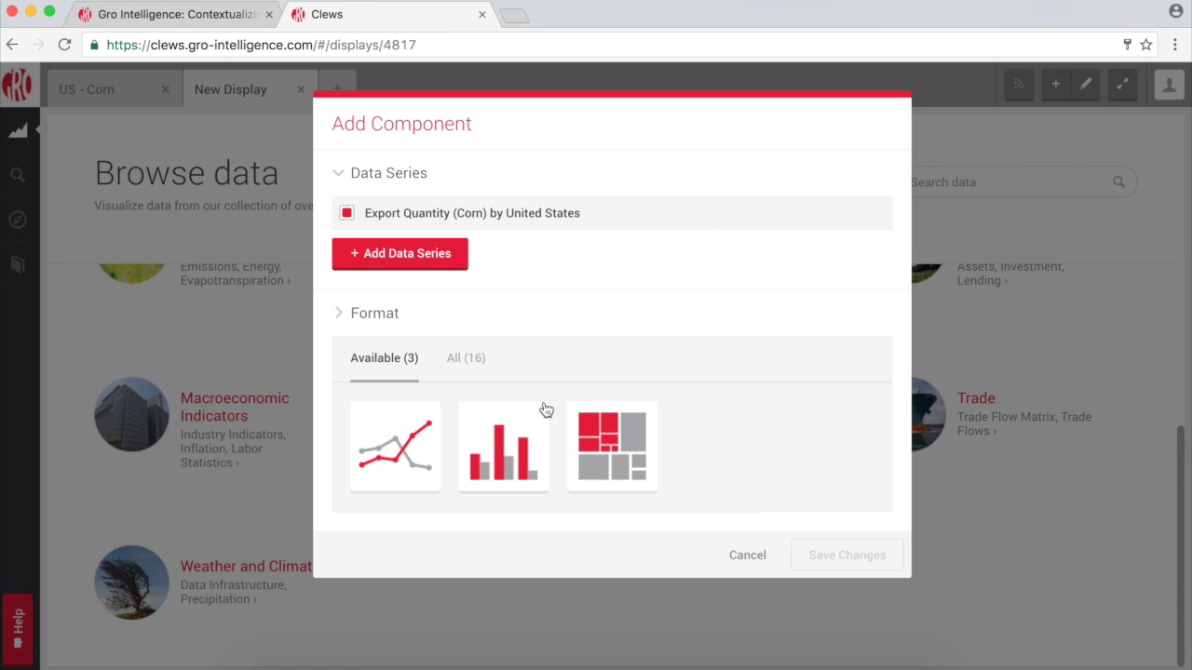
Display the series as a Tree Map with USDA GATS as the source.
{"action": "left_click", "coordinate": [473, 359]}
{"action": "scroll", "coordinate": [683, 510], "scroll_direction": "down", "scroll_amount": 3}
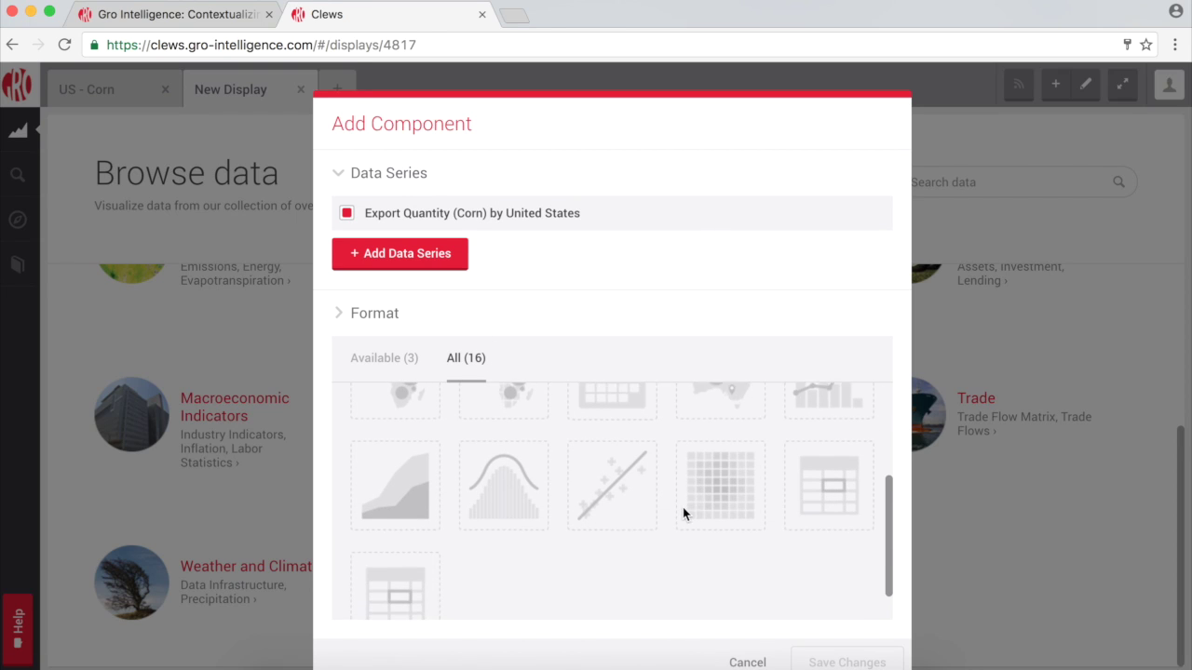
{"action": "left_click", "coordinate": [396, 368]}
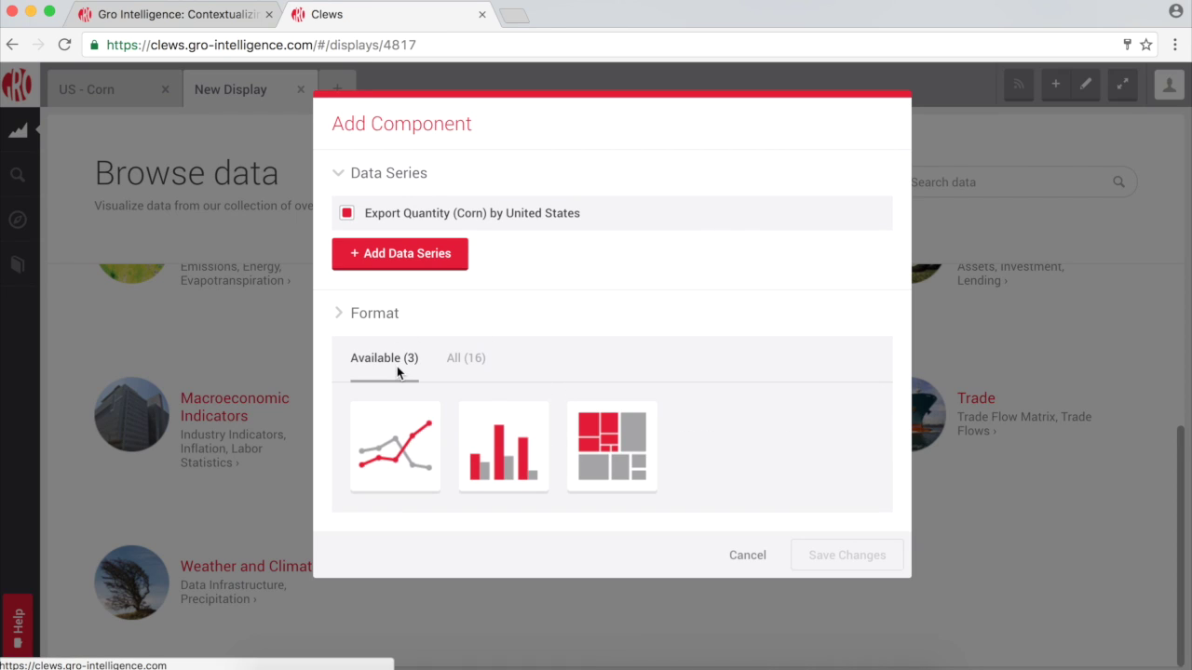
{"action": "left_click", "coordinate": [613, 475]}
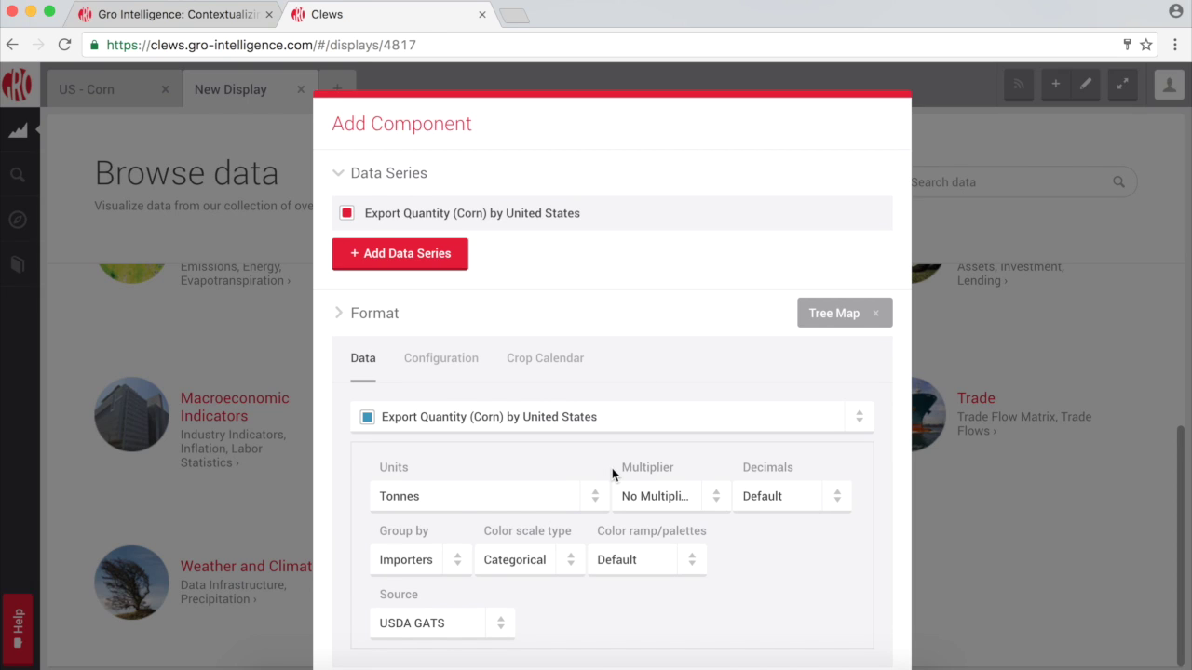
{"action": "scroll", "coordinate": [751, 553], "scroll_direction": "down", "scroll_amount": 2}
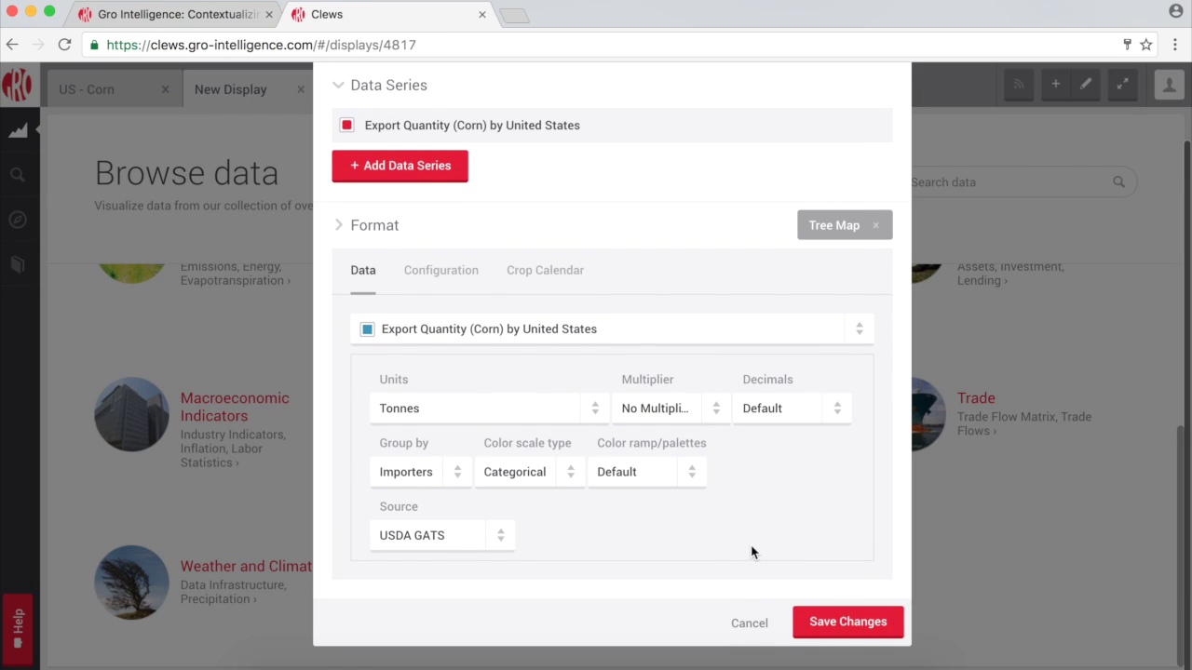
{"action": "left_click", "coordinate": [505, 542]}
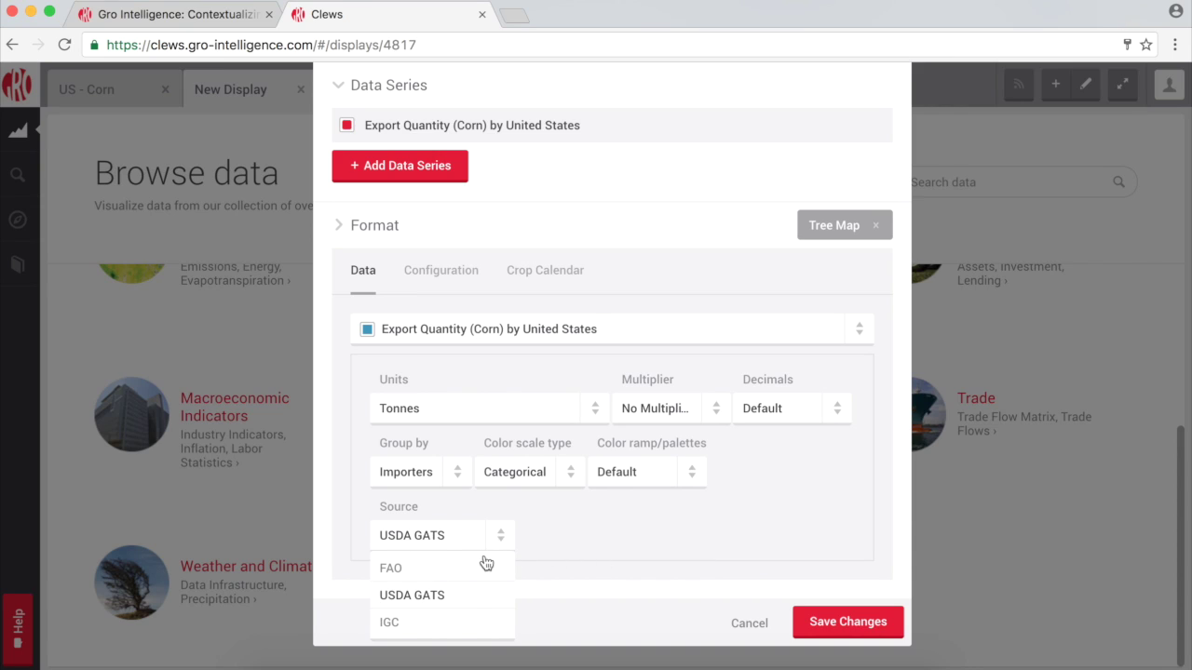
{"action": "left_click", "coordinate": [473, 602]}
Save the tree map and expand its 'Export Quantity - Comparison' legend to list six regional series.
{"action": "left_click", "coordinate": [849, 621]}
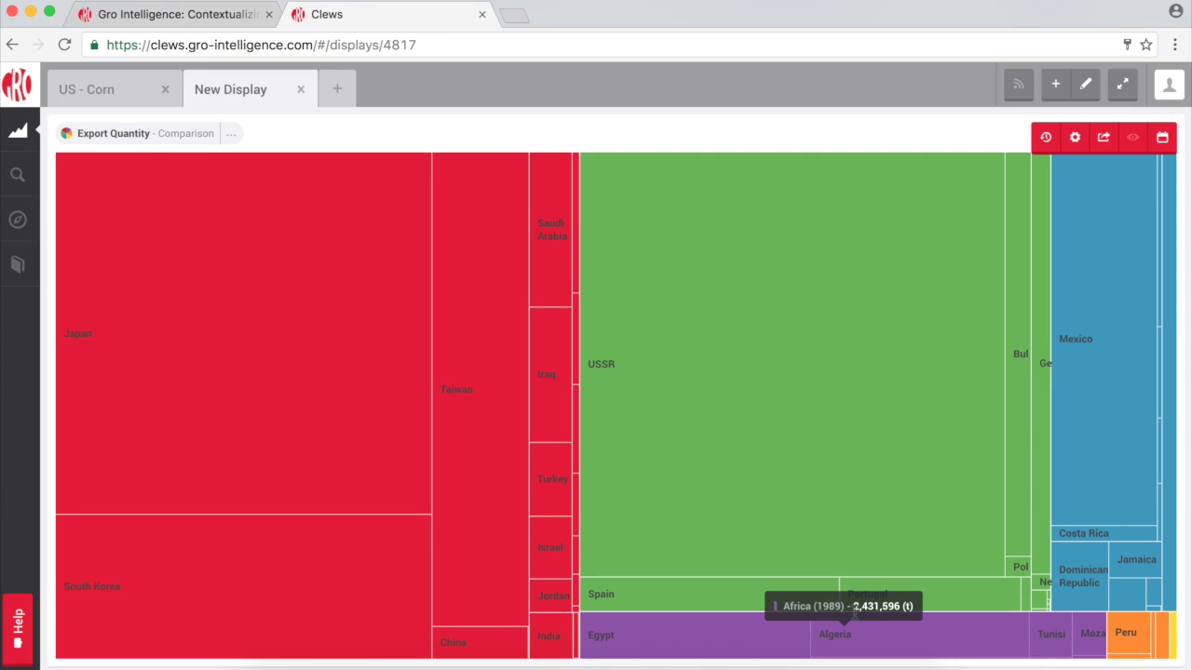
{"action": "left_click", "coordinate": [133, 136]}
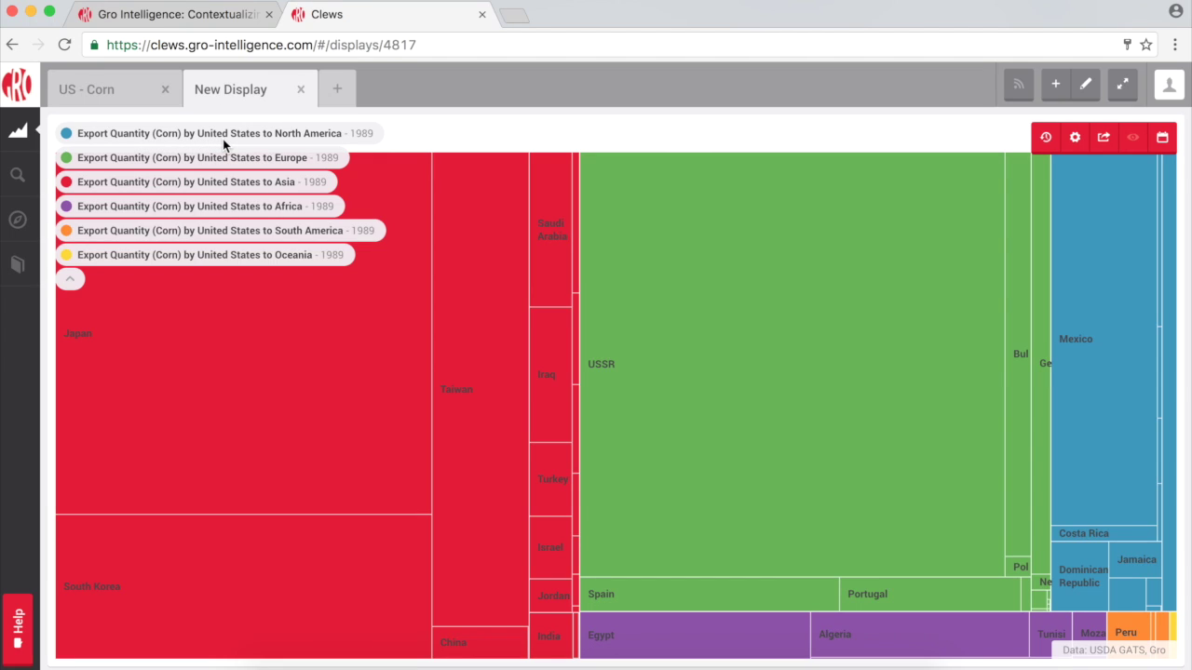
Show the timeline and step the tree map through 1993, 2001, 2008 and 2015.
{"action": "left_click", "coordinate": [1043, 139]}
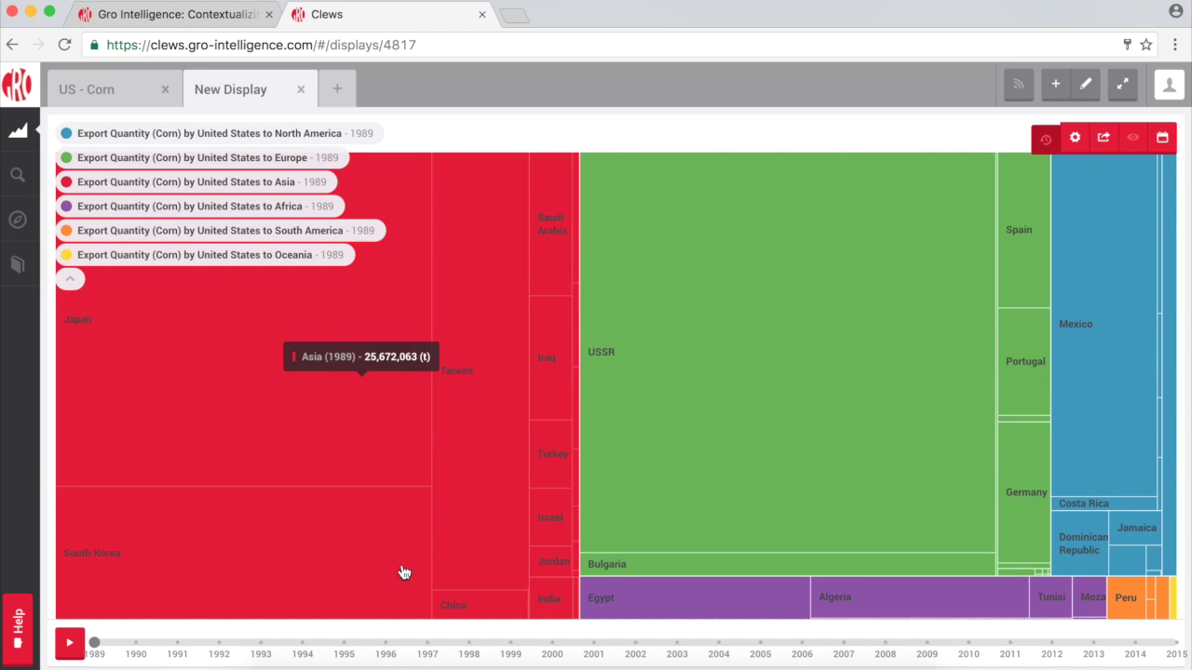
{"action": "left_click", "coordinate": [261, 642]}
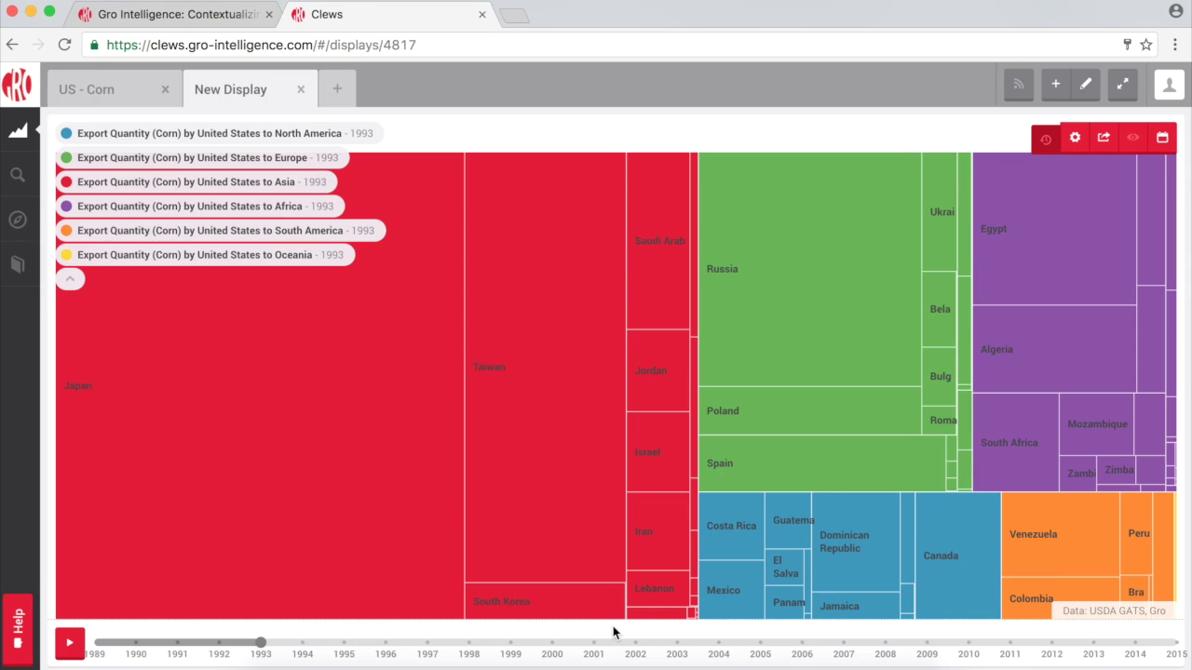
{"action": "left_click", "coordinate": [594, 644]}
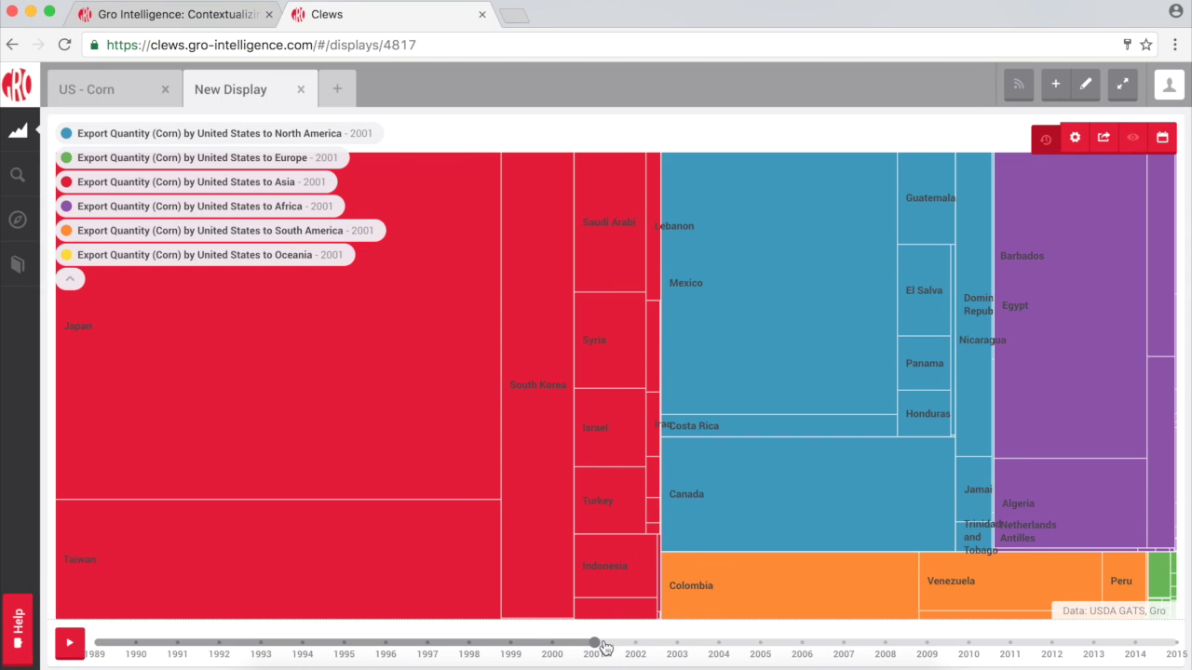
{"action": "left_click", "coordinate": [884, 645]}
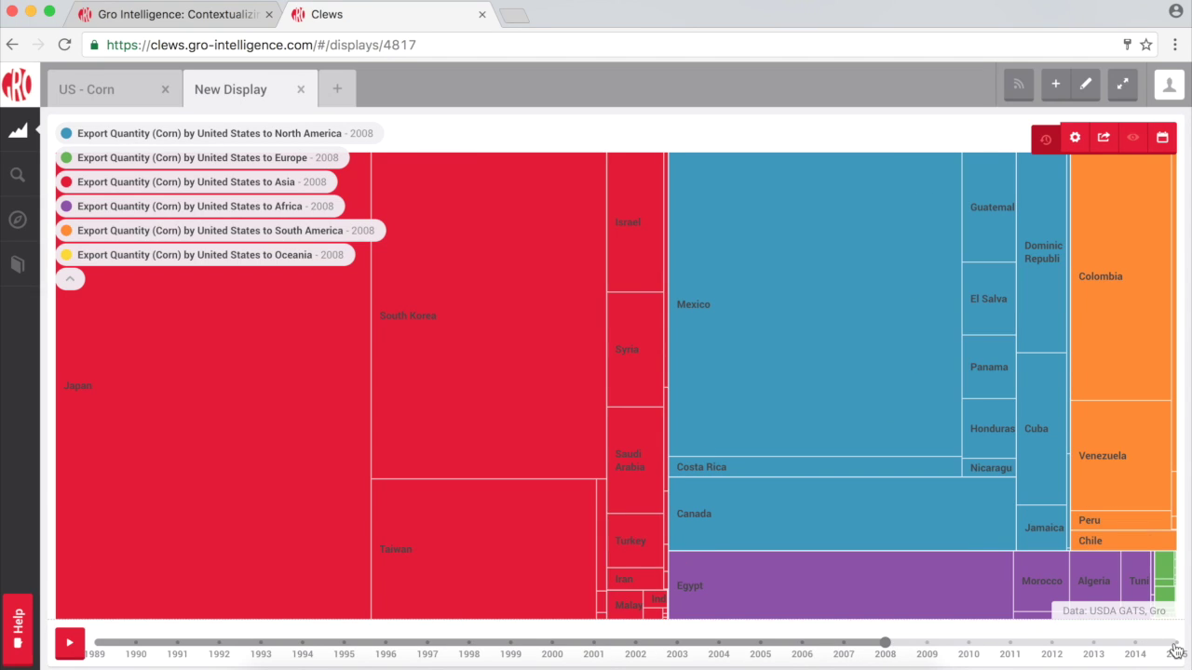
{"action": "left_click", "coordinate": [1176, 644]}
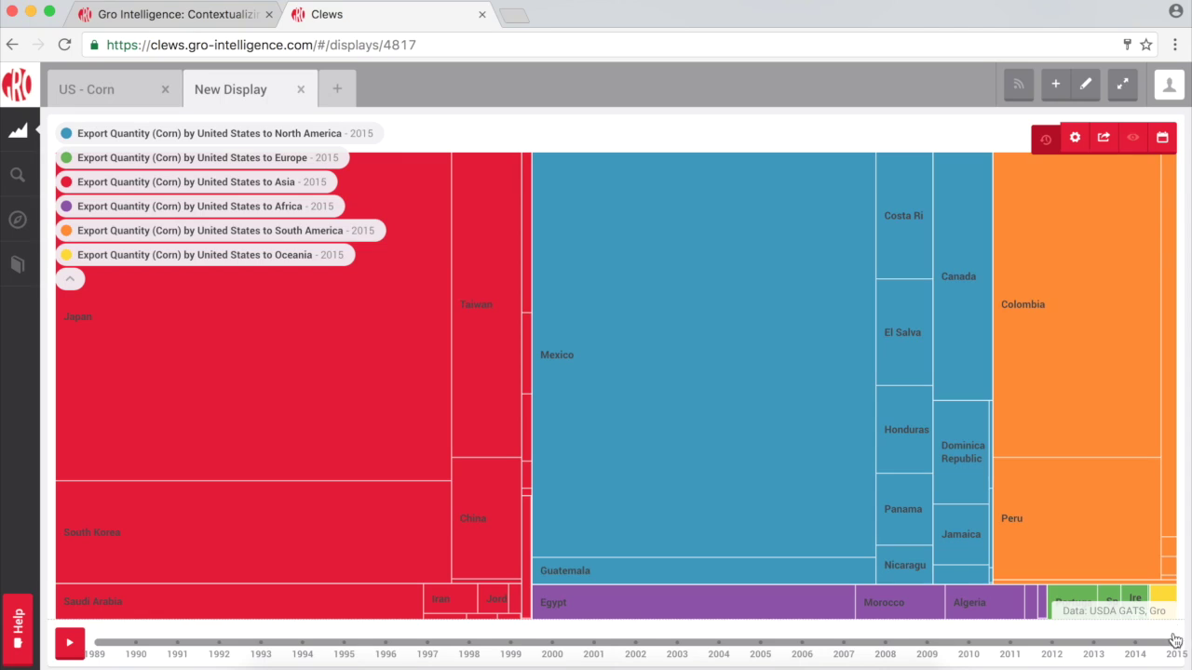
Open the tree map's component settings and cancel without changes.
{"action": "left_click", "coordinate": [1074, 138]}
{"action": "scroll", "coordinate": [842, 499], "scroll_direction": "down", "scroll_amount": 2}
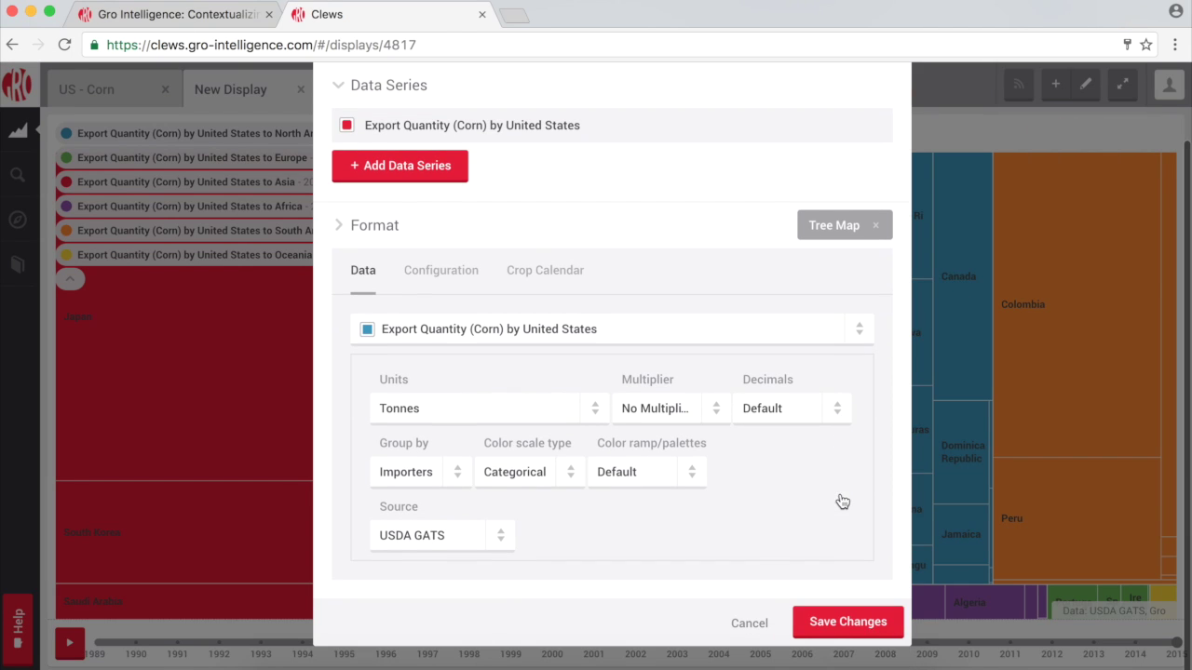
{"action": "left_click", "coordinate": [758, 631]}
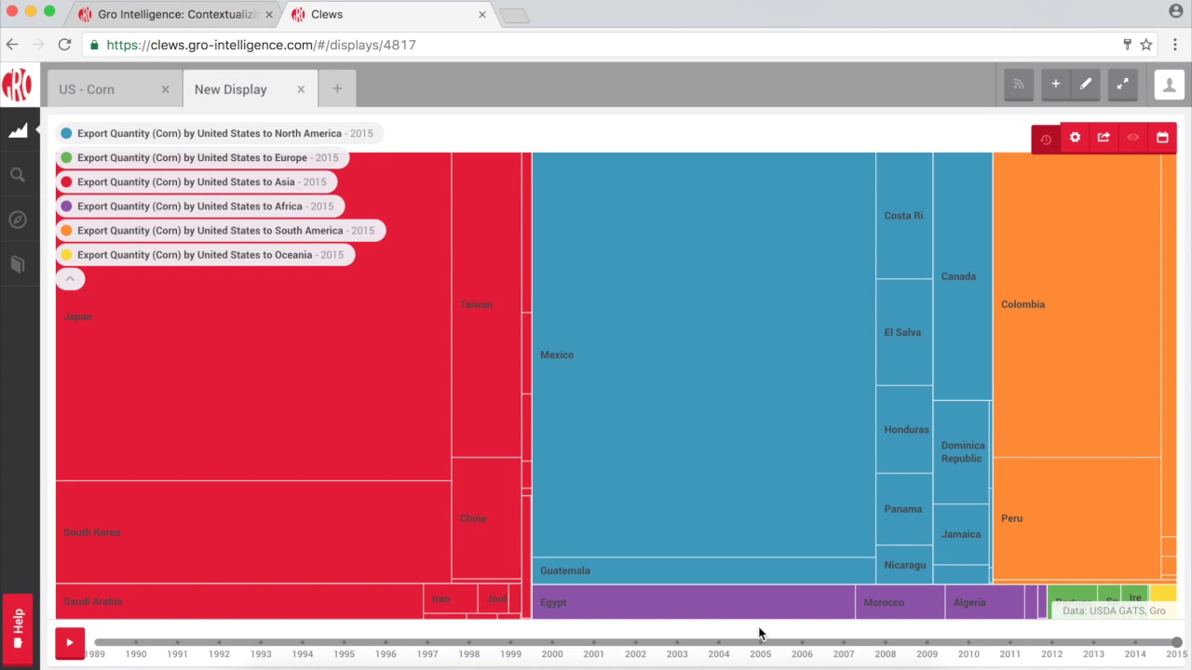
Rename the display to 'Corn Export' and close its tab.
{"action": "double_click", "coordinate": [257, 88]}
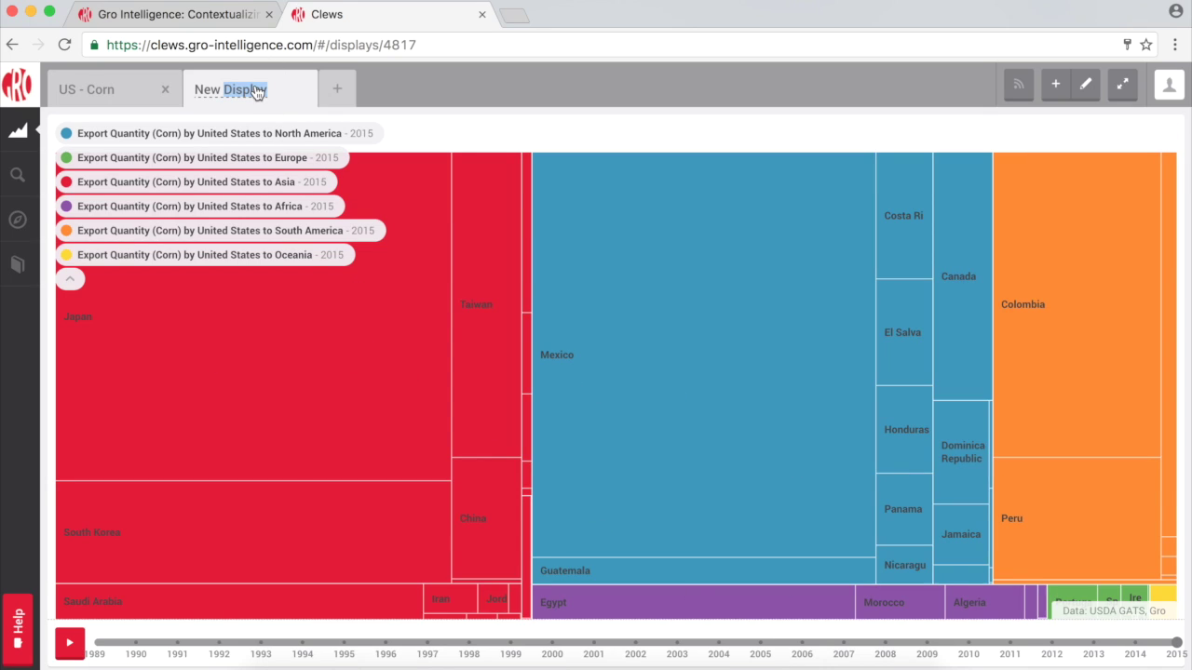
{"action": "key", "text": "BackSpace"}
{"action": "key", "text": "BackSpace"}
{"action": "key", "text": "BackSpace"}
{"action": "key", "text": "BackSpace"}
{"action": "key", "text": "BackSpace"}
{"action": "type", "text": "Corn Export"}
{"action": "key", "text": "Return"}
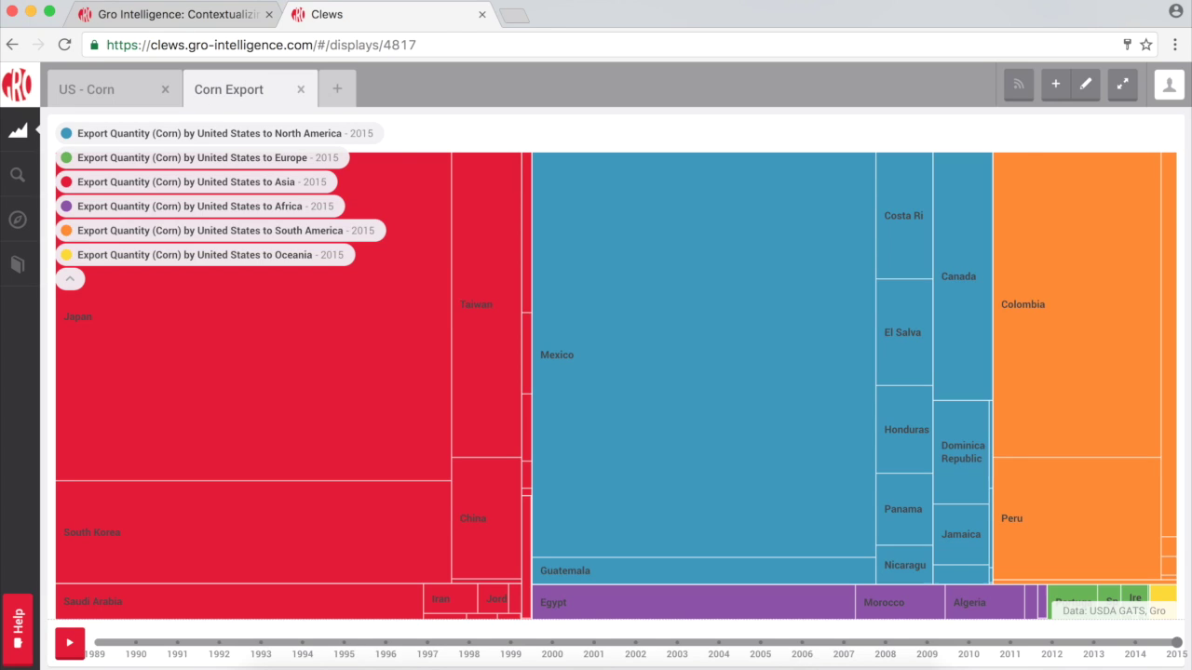
{"action": "left_click", "coordinate": [299, 88]}
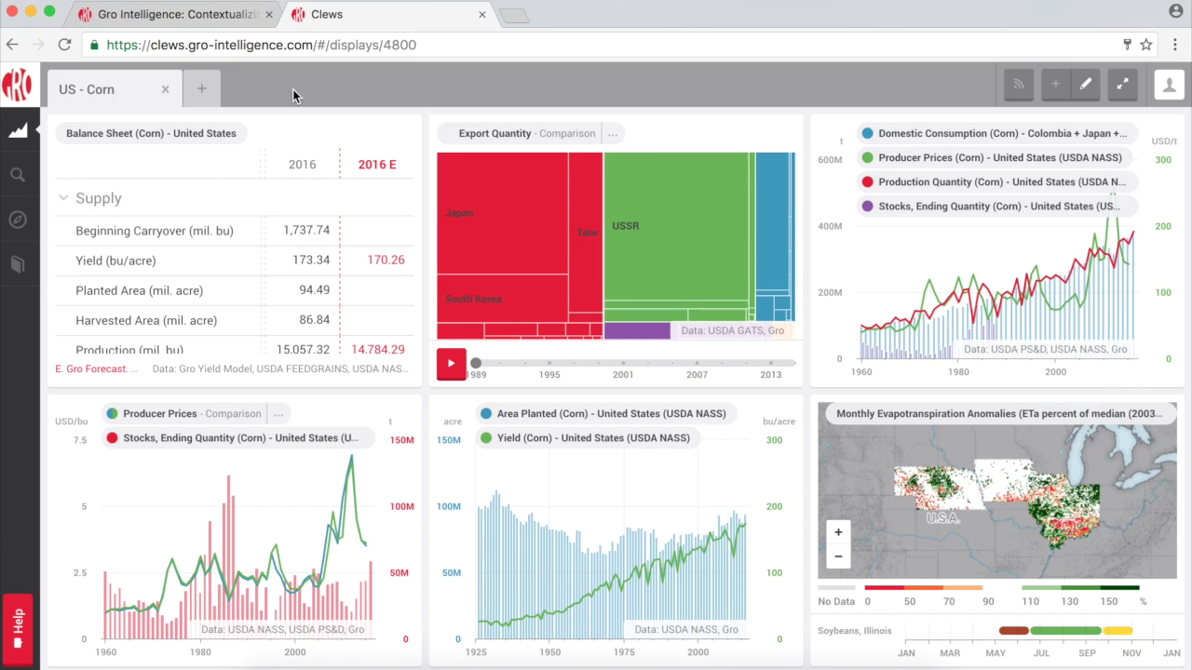
Open the Global Wheat display from Saved Displays and close the list.
{"action": "left_click", "coordinate": [26, 131]}
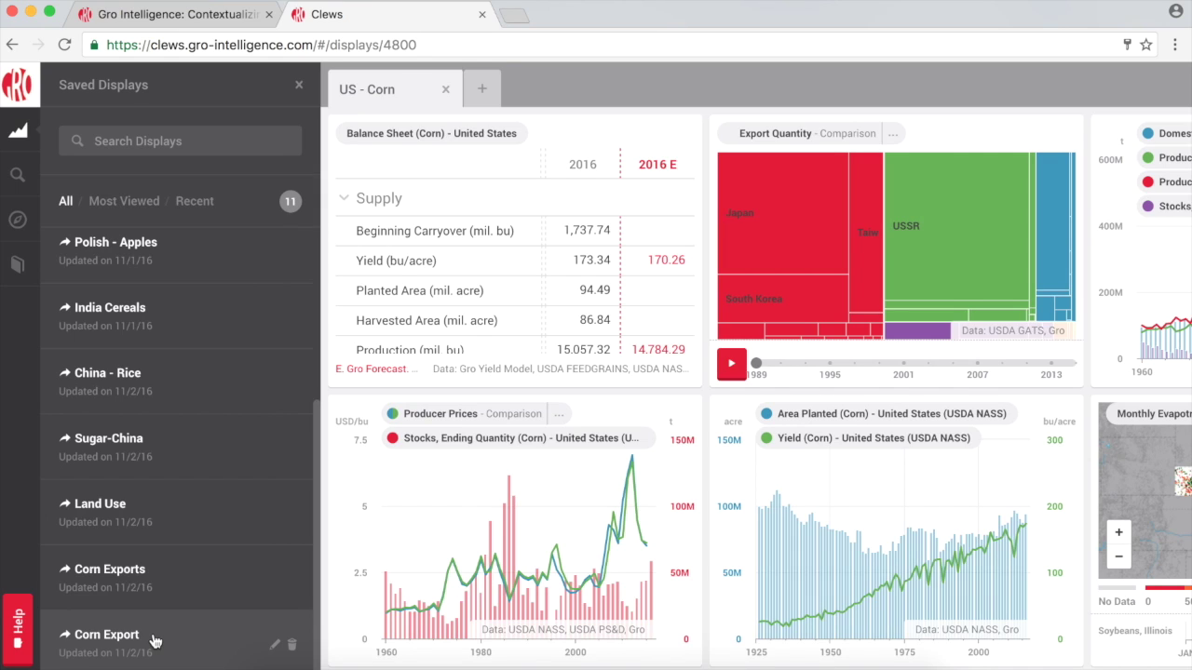
{"action": "scroll", "coordinate": [155, 640], "scroll_direction": "up", "scroll_amount": 5}
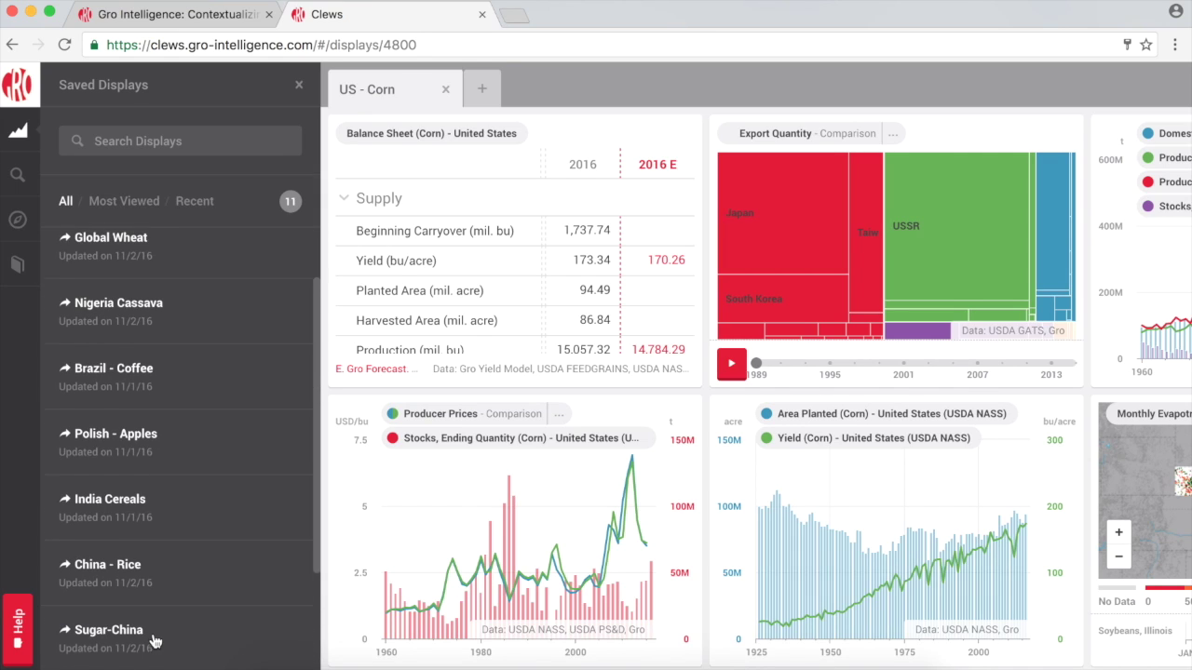
{"action": "left_click", "coordinate": [155, 268]}
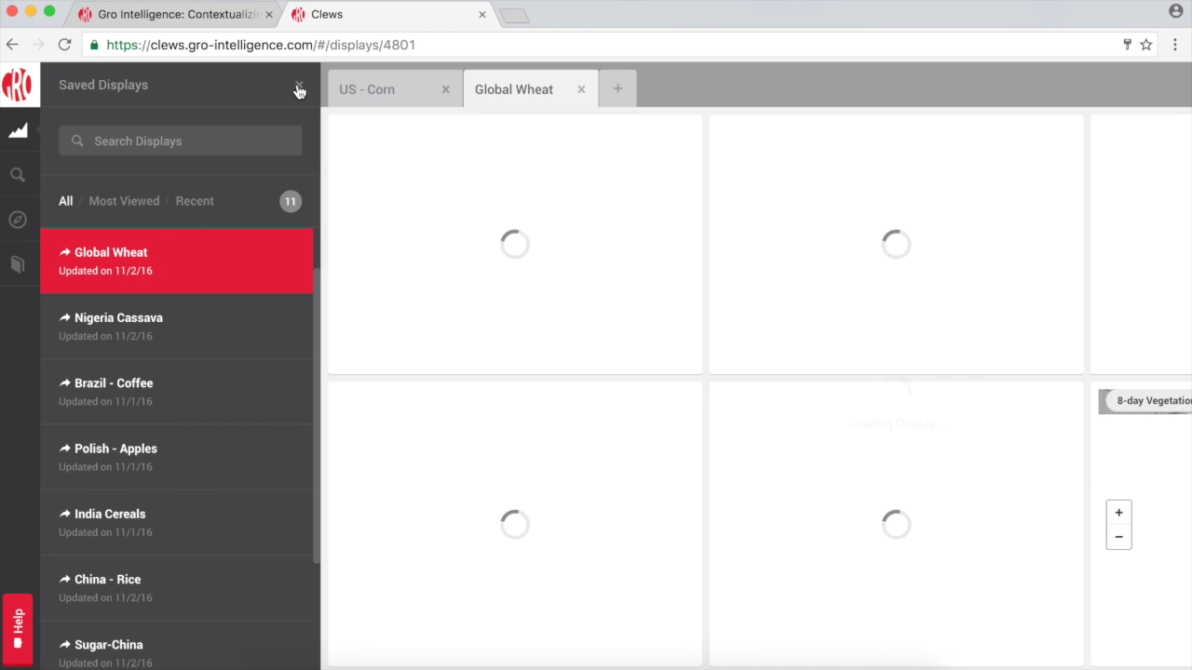
{"action": "left_click", "coordinate": [298, 85]}
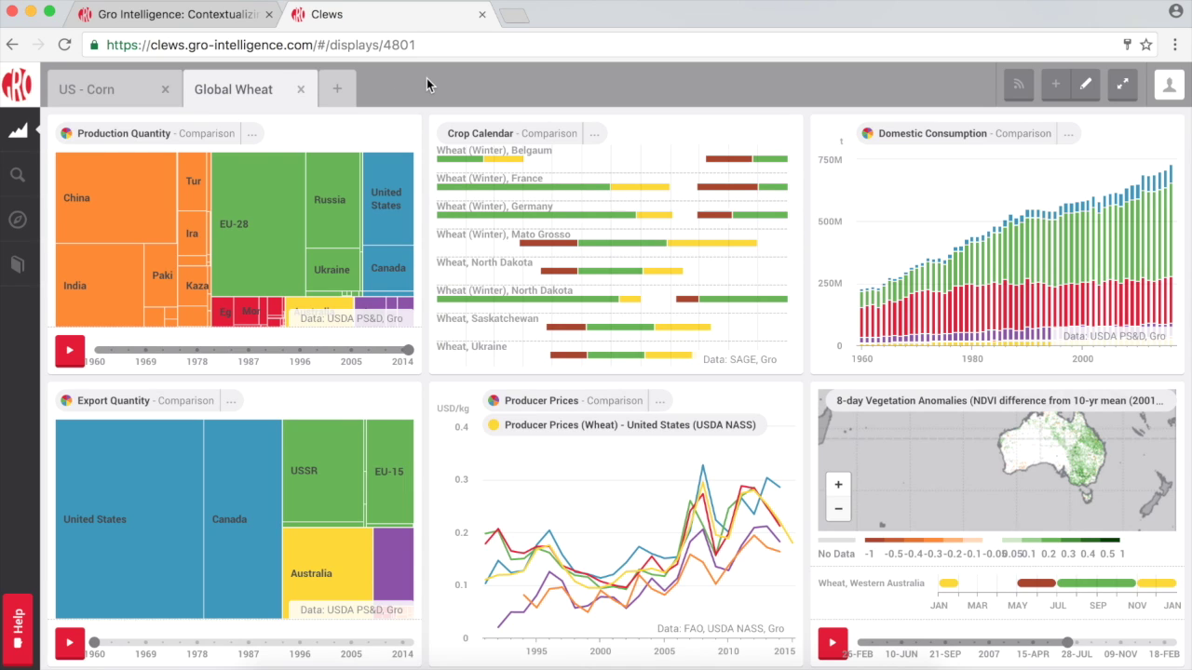
Expand the Production, Crop Calendar, Domestic Consumption and Producer Prices legends, then enlarge Domestic Consumption.
{"action": "left_click", "coordinate": [188, 134]}
{"action": "left_click", "coordinate": [484, 135]}
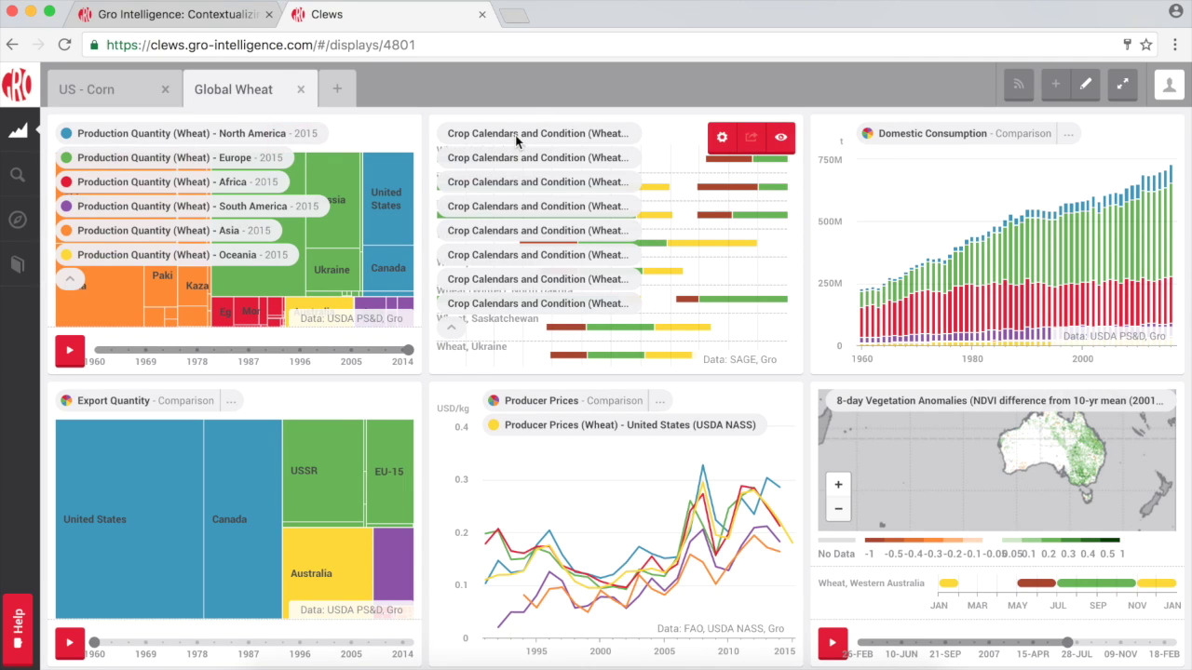
{"action": "left_click", "coordinate": [916, 135]}
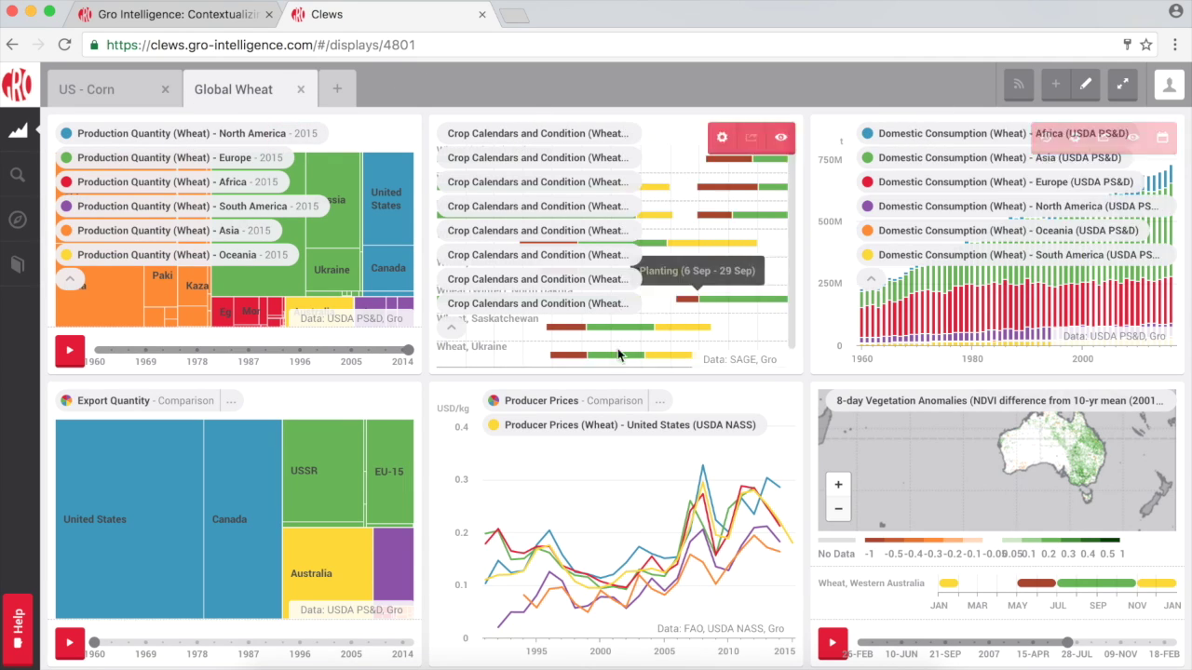
{"action": "left_click", "coordinate": [517, 408]}
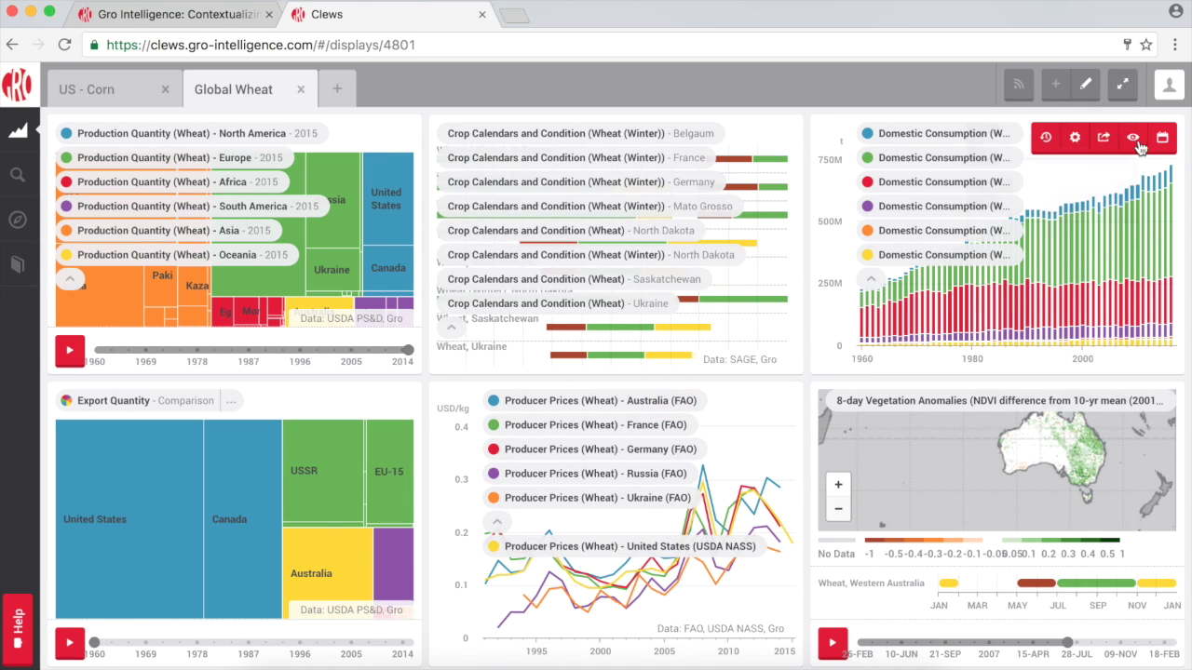
{"action": "left_click", "coordinate": [1135, 143]}
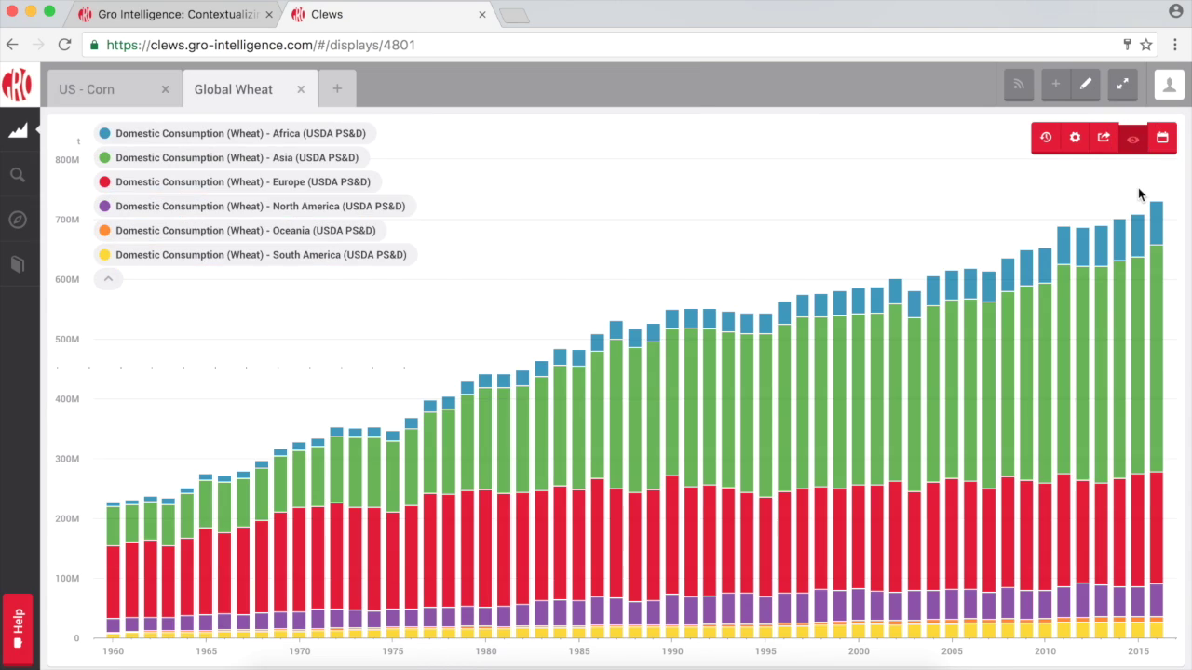
Download the Domestic Consumption chart data in XLSX format, producing Clews (1).xlsx.
{"action": "mouse_move", "coordinate": [1107, 149]}
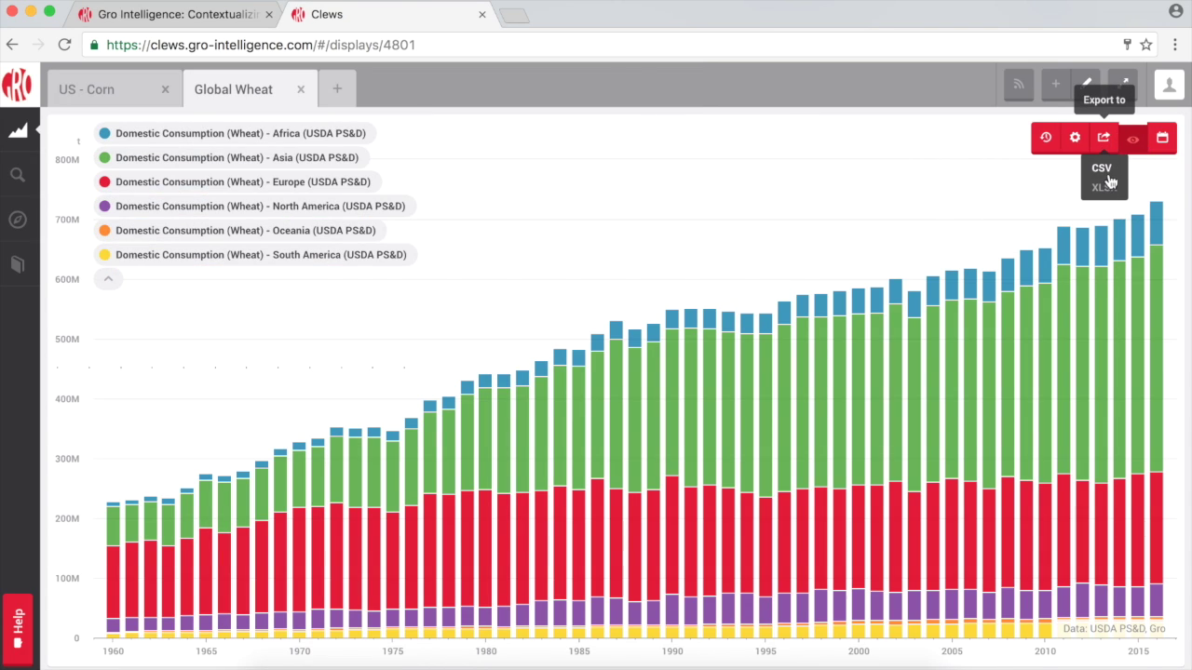
{"action": "left_click", "coordinate": [1103, 187]}
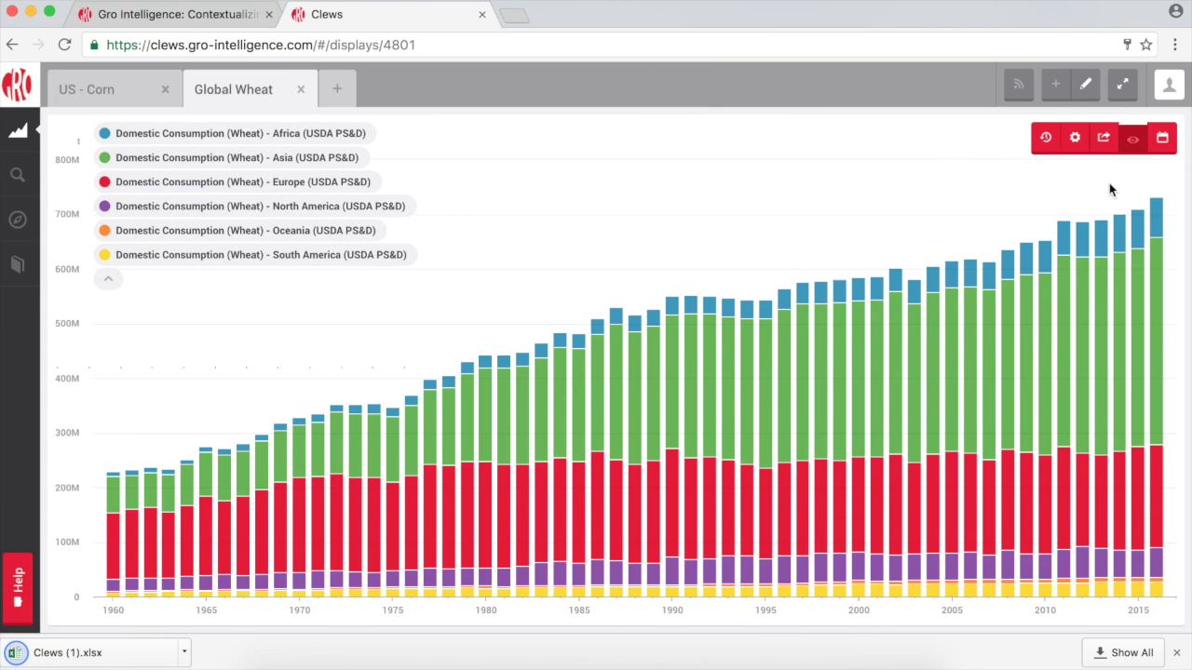
{"action": "mouse_move", "coordinate": [324, 510]}
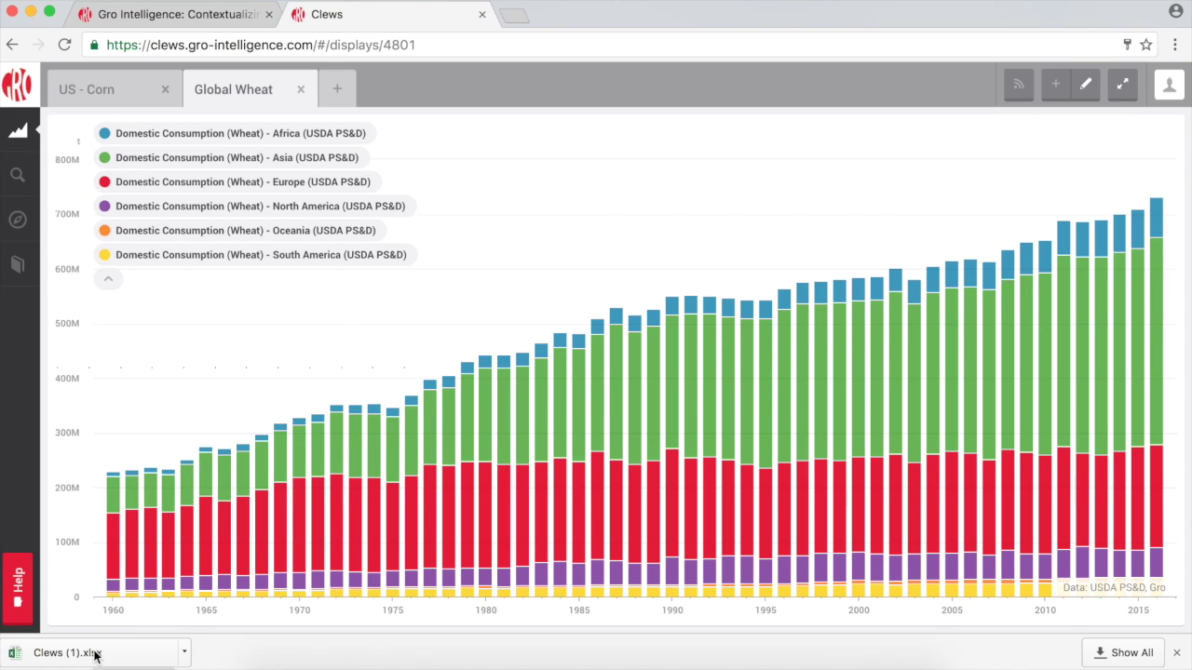
Start a Help message to the team with the question 'How do I export to'.
{"action": "left_click", "coordinate": [17, 582]}
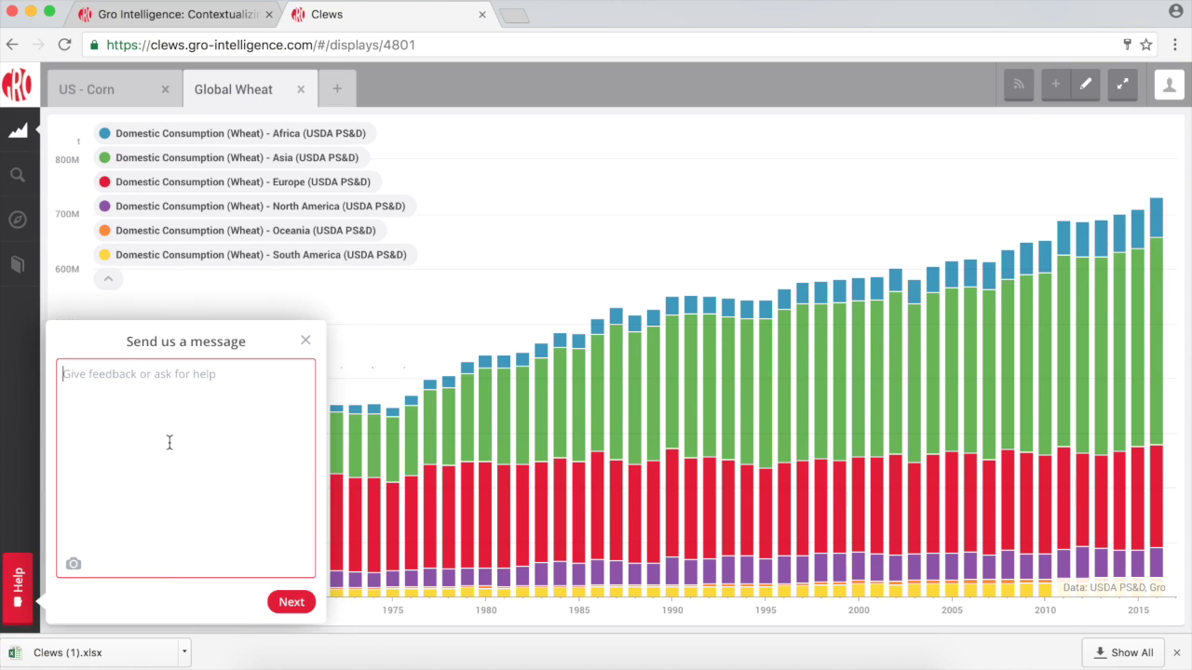
{"action": "type", "text": "How do I export to Excel?"}
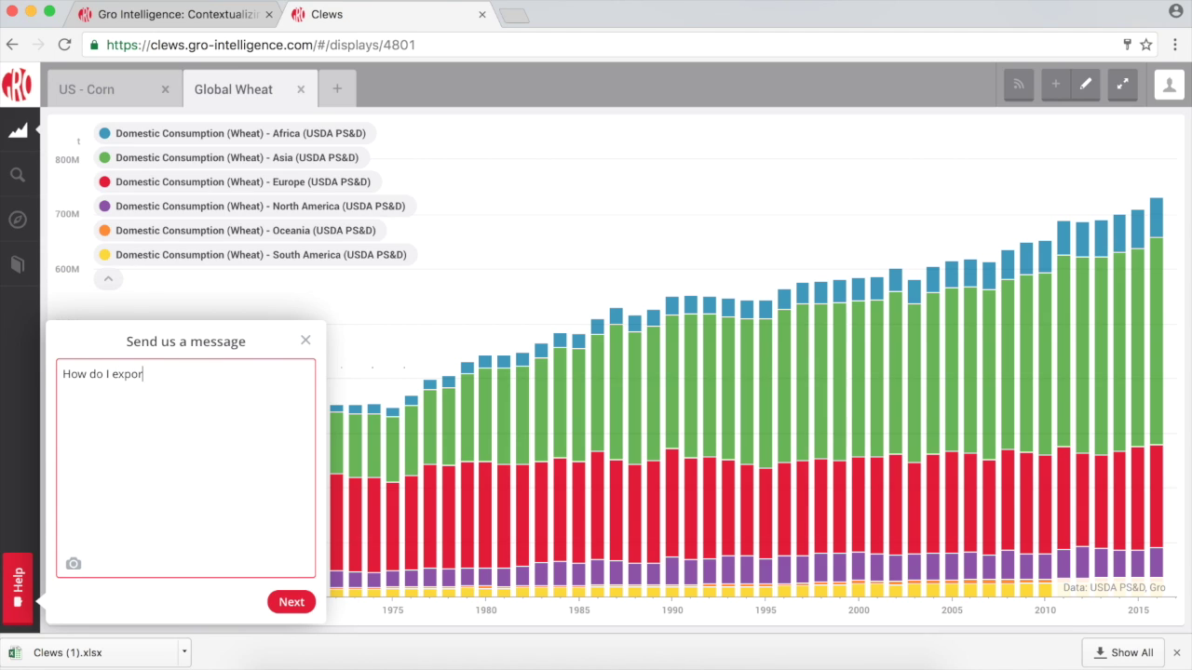